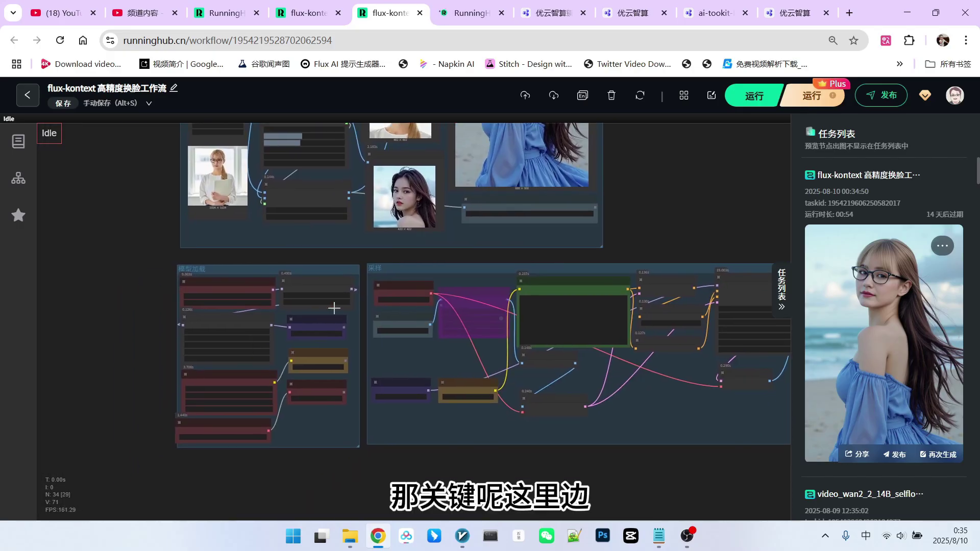
Step: Nudge the LoraLoaderModelOnly node, then reopen the Overlay-Kontext-Dev-LoRA Hugging Face page
{"action": "scroll", "coordinate": [373, 265], "scroll_direction": "up", "scroll_amount": 6}
{"action": "left_click", "coordinate": [373, 265]}
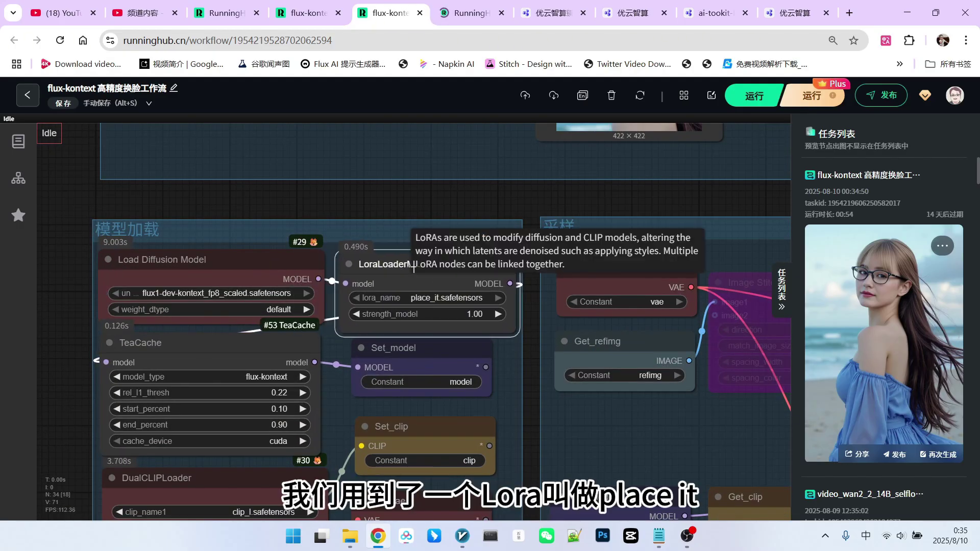
{"action": "left_click_drag", "start_coordinate": [373, 266], "coordinate": [387, 260]}
{"action": "key", "text": "ctrl+shift+t"}
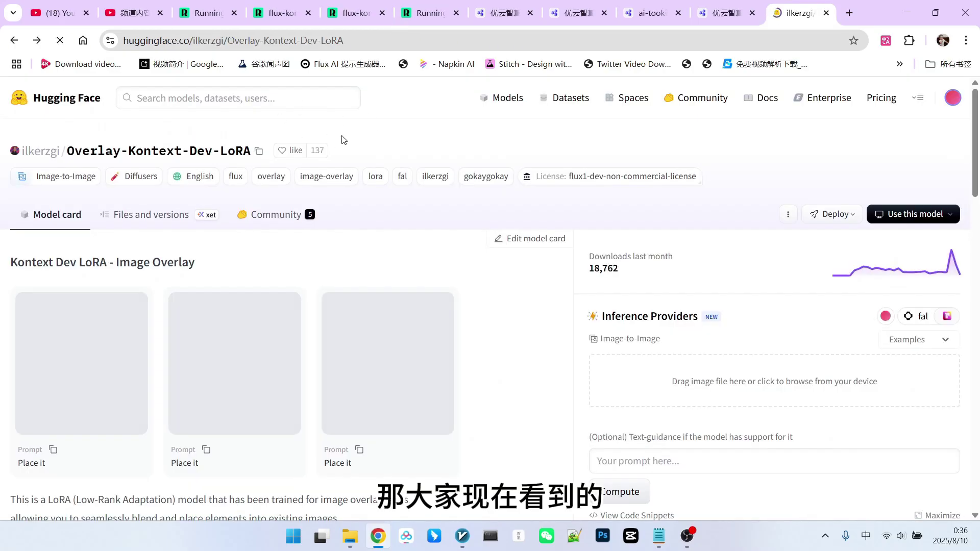
{"action": "scroll", "coordinate": [413, 123], "scroll_direction": "down", "scroll_amount": 9}
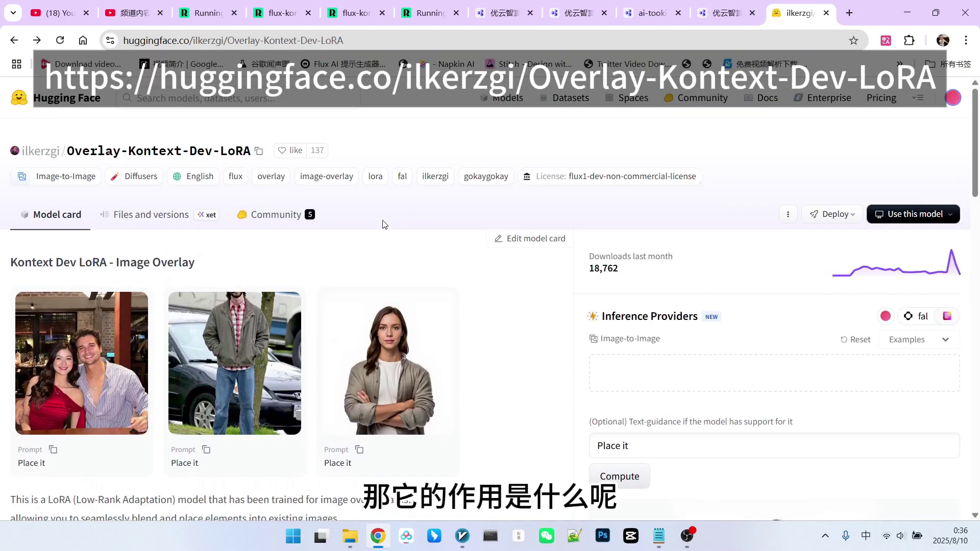
{"action": "key", "text": "ctrl+5"}
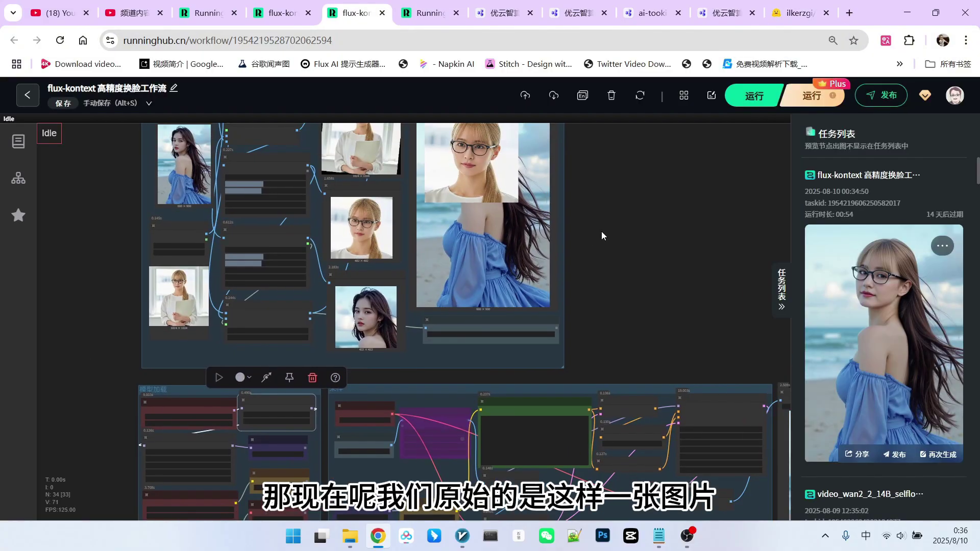
{"action": "scroll", "coordinate": [602, 231], "scroll_direction": "up", "scroll_amount": 6}
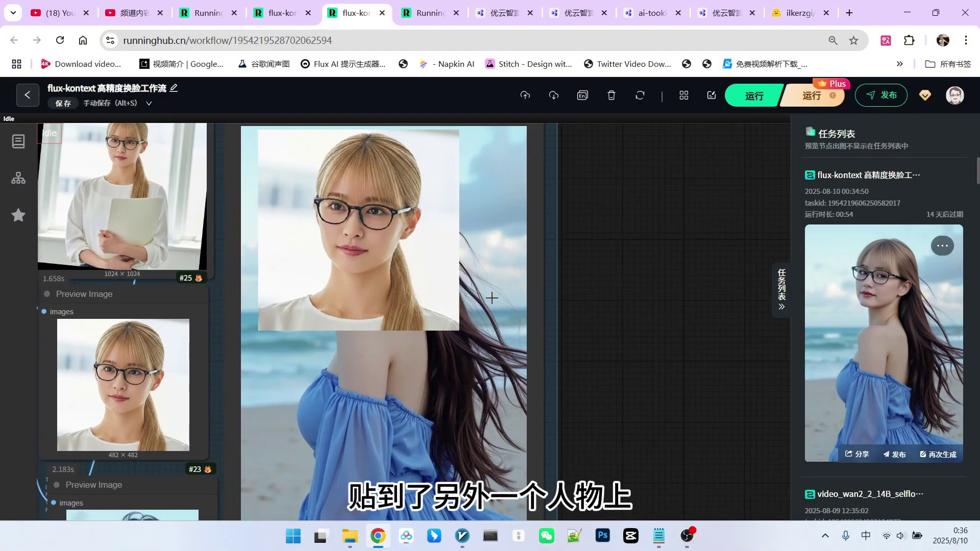
{"action": "scroll", "coordinate": [492, 297], "scroll_direction": "down", "scroll_amount": 5}
{"action": "scroll", "coordinate": [343, 293], "scroll_direction": "up", "scroll_amount": 5}
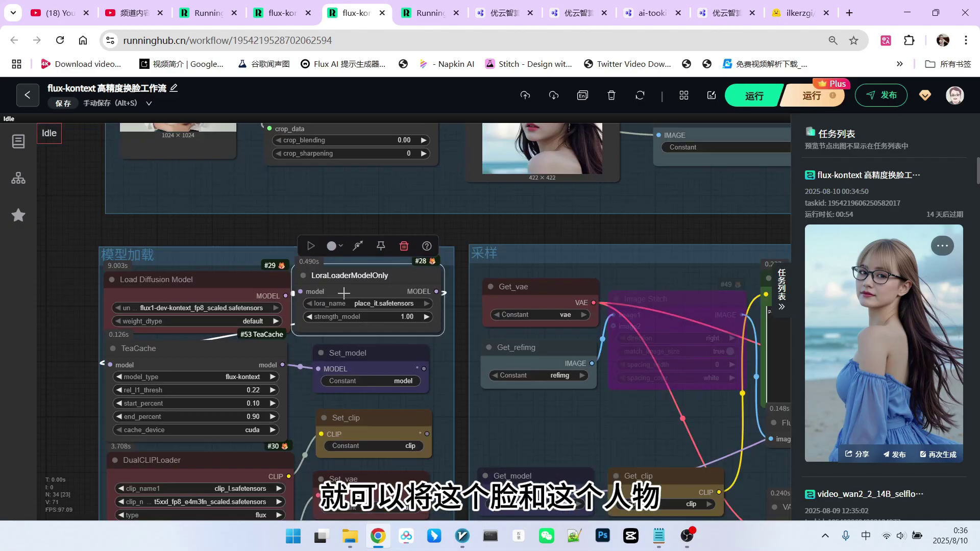
{"action": "scroll", "coordinate": [666, 243], "scroll_direction": "down", "scroll_amount": 5}
{"action": "scroll", "coordinate": [593, 370], "scroll_direction": "up", "scroll_amount": 4}
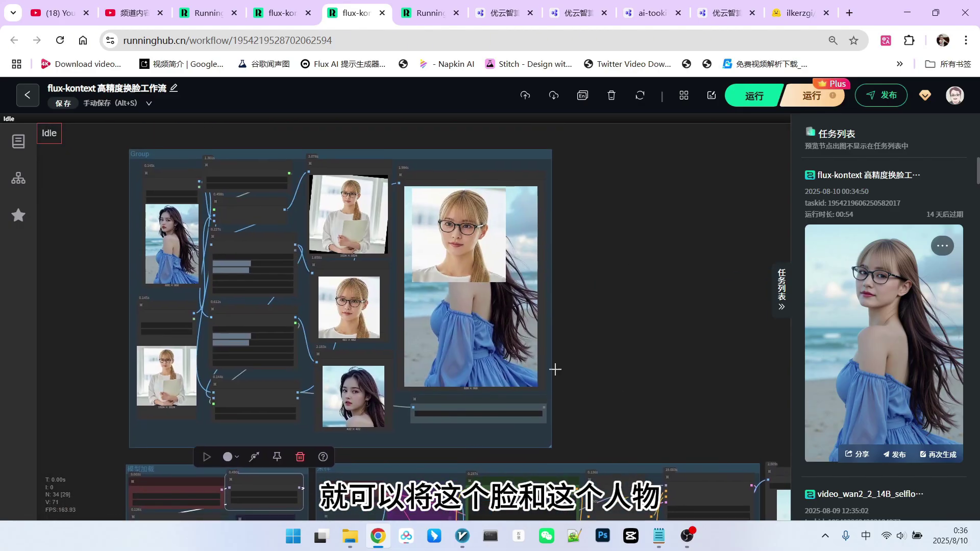
{"action": "scroll", "coordinate": [555, 369], "scroll_direction": "down", "scroll_amount": 4}
{"action": "scroll", "coordinate": [604, 304], "scroll_direction": "up", "scroll_amount": 5}
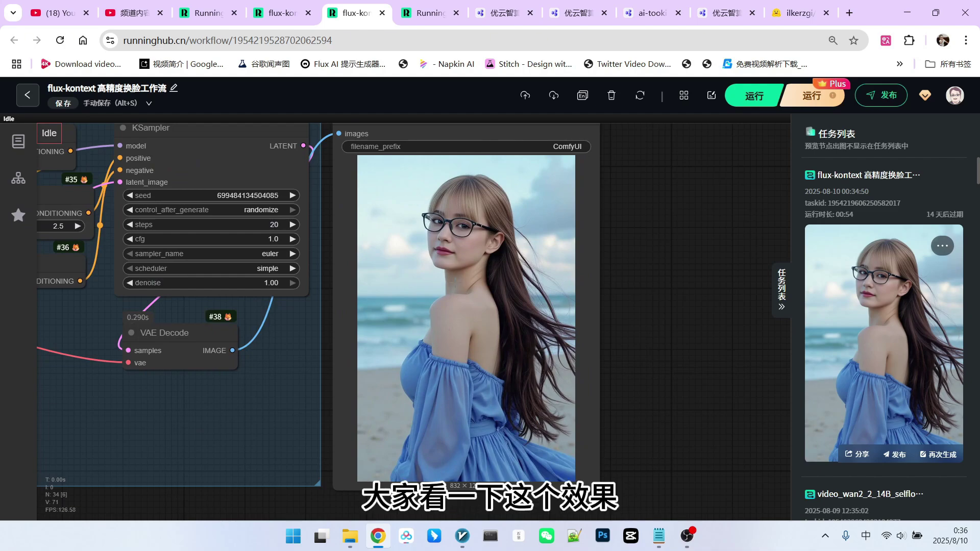
{"action": "scroll", "coordinate": [486, 232], "scroll_direction": "down", "scroll_amount": 4}
{"action": "scroll", "coordinate": [435, 280], "scroll_direction": "up", "scroll_amount": 6}
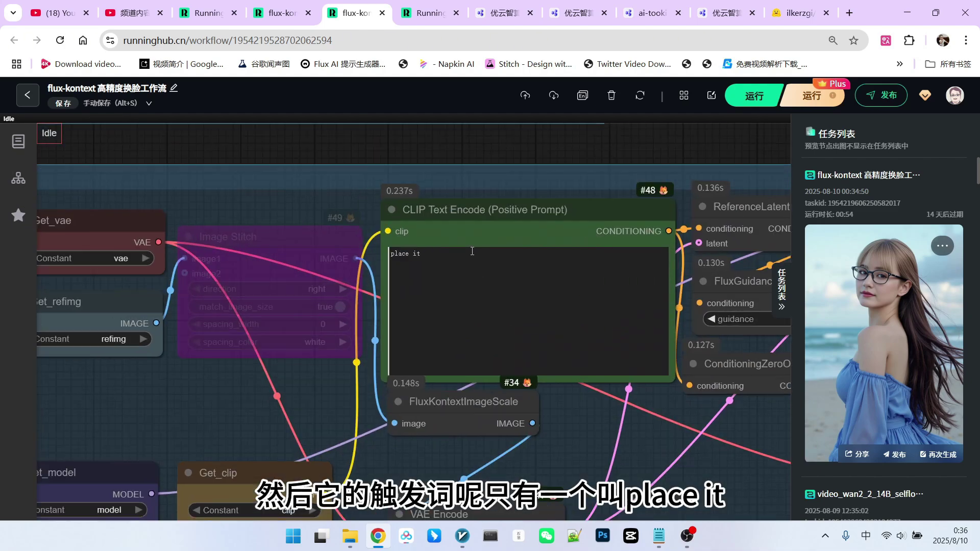
{"action": "scroll", "coordinate": [383, 255], "scroll_direction": "down", "scroll_amount": 4}
{"action": "scroll", "coordinate": [652, 317], "scroll_direction": "up", "scroll_amount": 5}
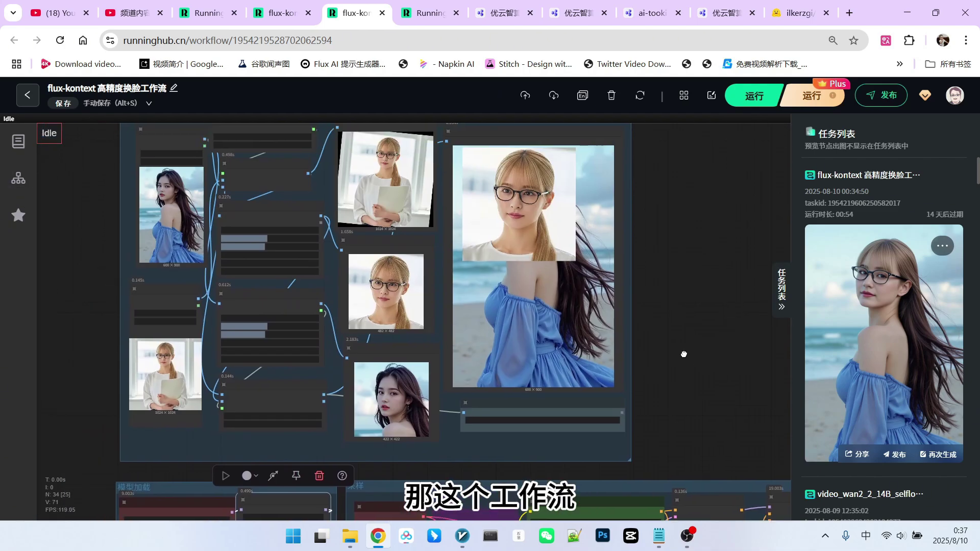
{"action": "scroll", "coordinate": [606, 225], "scroll_direction": "up", "scroll_amount": 3}
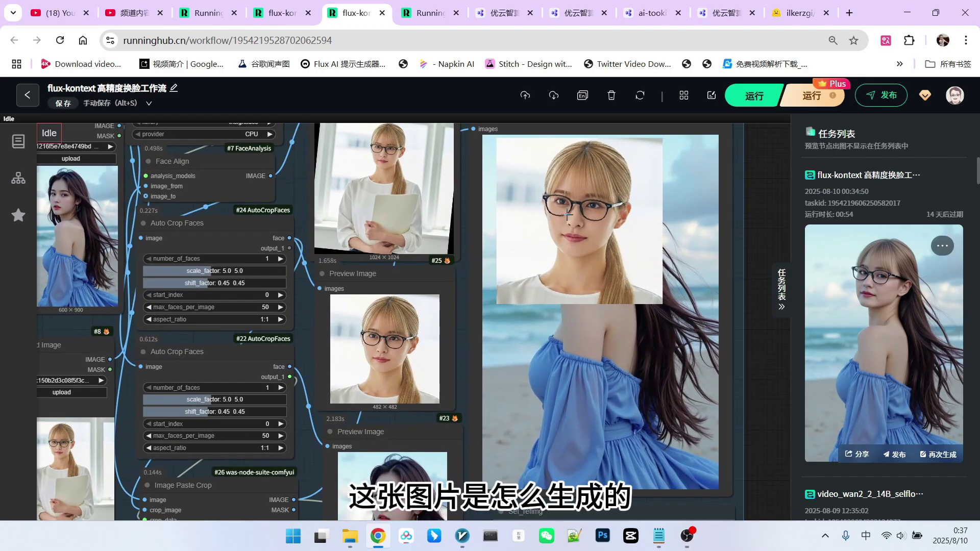
{"action": "scroll", "coordinate": [591, 239], "scroll_direction": "down", "scroll_amount": 2}
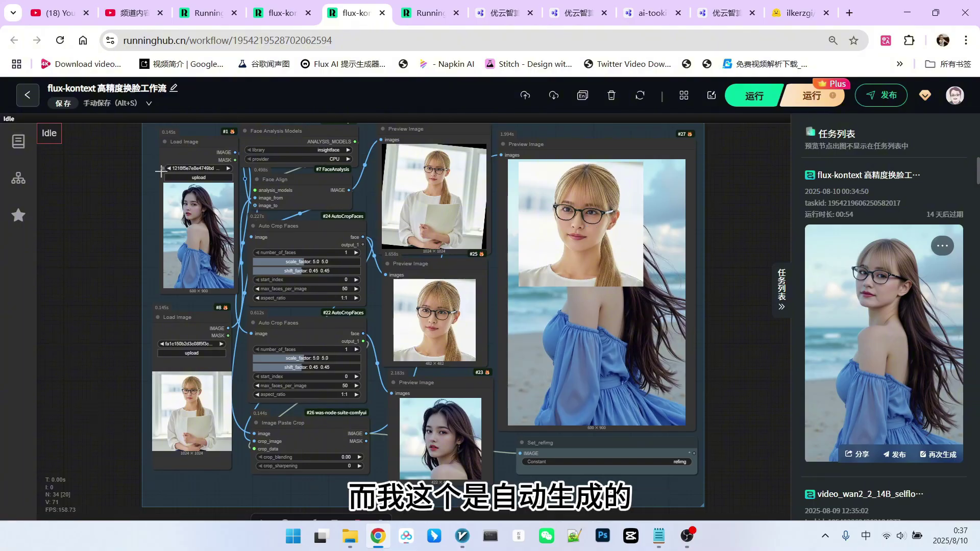
{"action": "scroll", "coordinate": [113, 259], "scroll_direction": "down", "scroll_amount": 3}
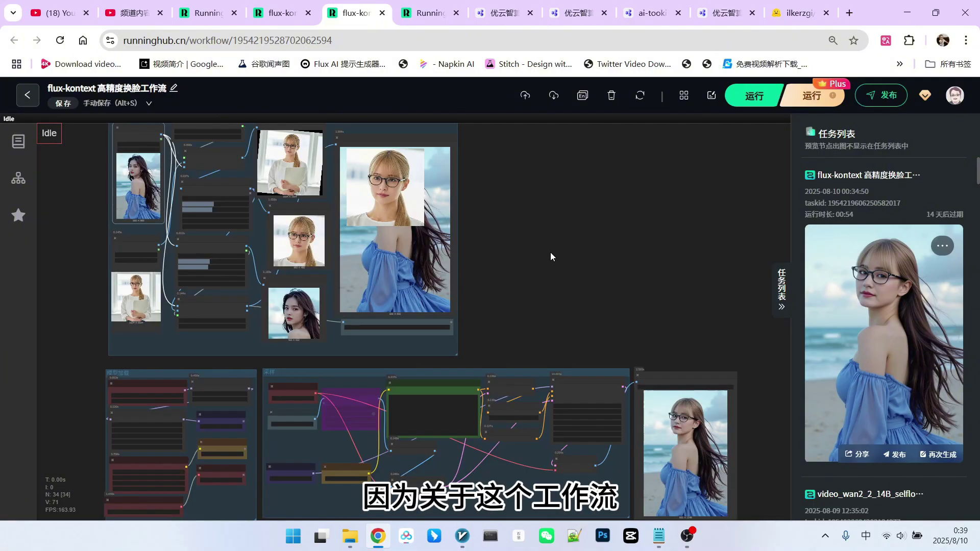
{"action": "scroll", "coordinate": [551, 252], "scroll_direction": "down", "scroll_amount": 2}
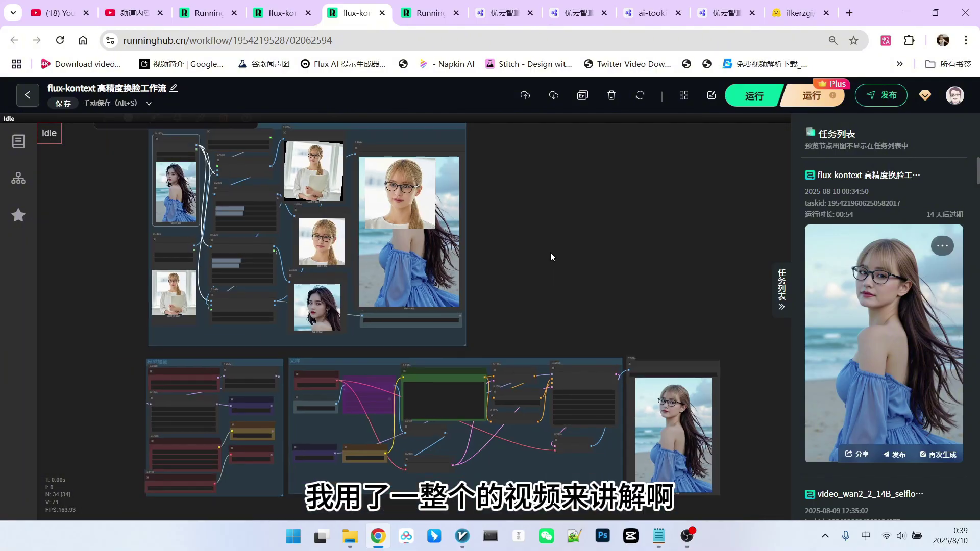
{"action": "scroll", "coordinate": [435, 240], "scroll_direction": "up", "scroll_amount": 2}
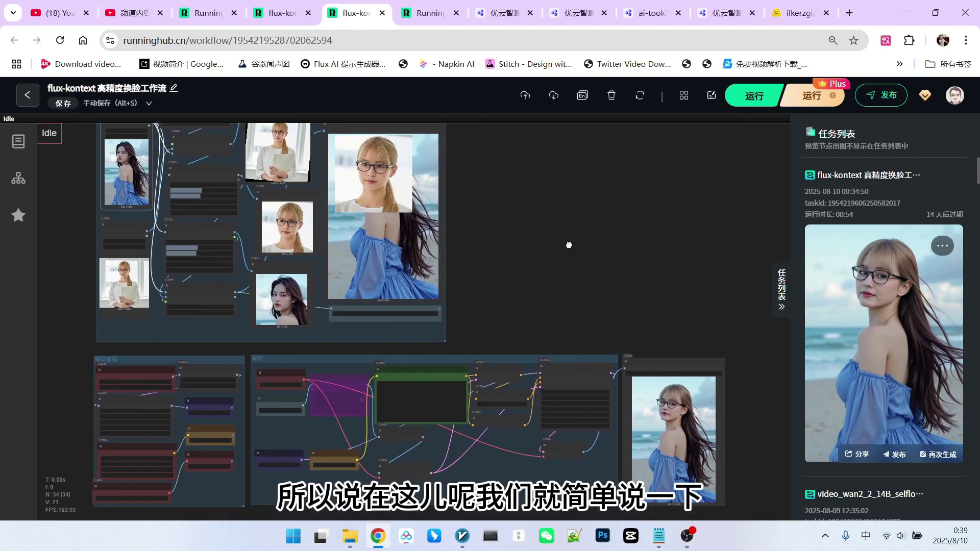
{"action": "scroll", "coordinate": [435, 241], "scroll_direction": "right", "scroll_amount": 2}
{"action": "scroll", "coordinate": [435, 241], "scroll_direction": "down", "scroll_amount": 1}
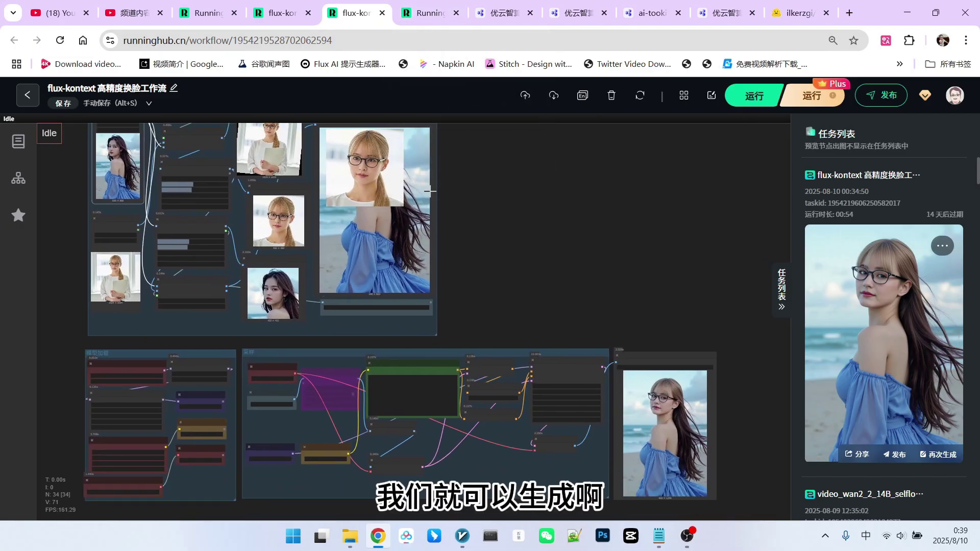
{"action": "scroll", "coordinate": [417, 200], "scroll_direction": "up", "scroll_amount": 2}
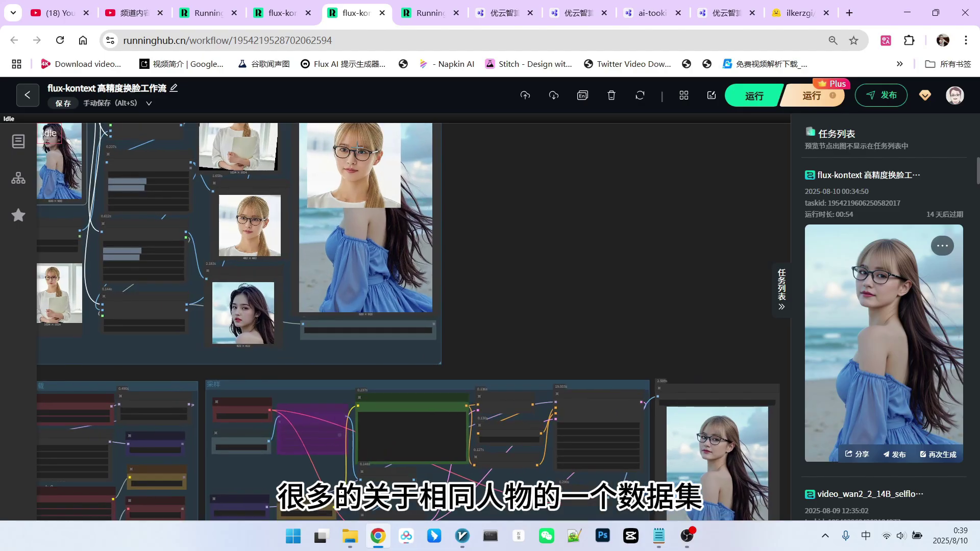
{"action": "scroll", "coordinate": [518, 210], "scroll_direction": "down", "scroll_amount": 2}
{"action": "left_click_drag", "start_coordinate": [519, 210], "coordinate": [554, 216]}
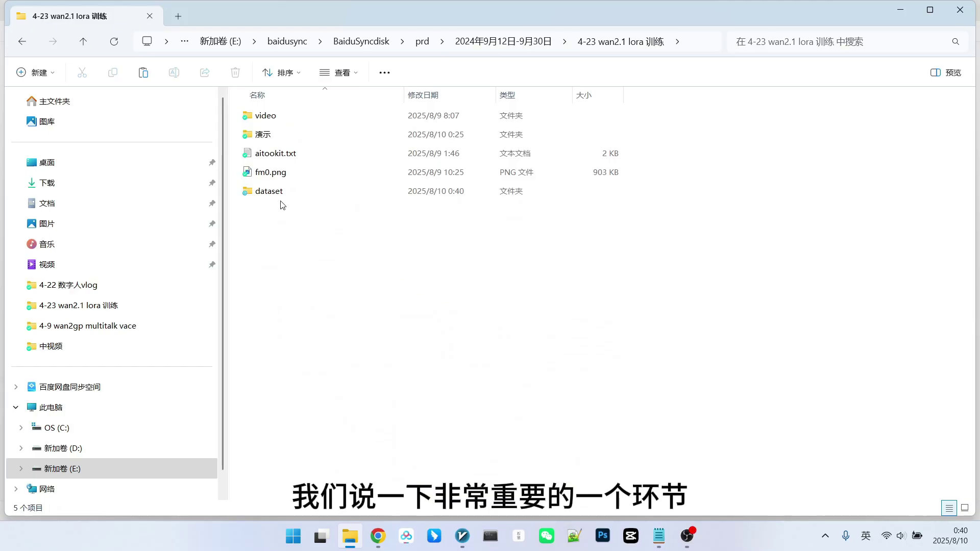
Step: Open the dataset folder and step through image1.jpg to image10.jpg
{"action": "double_click", "coordinate": [275, 197]}
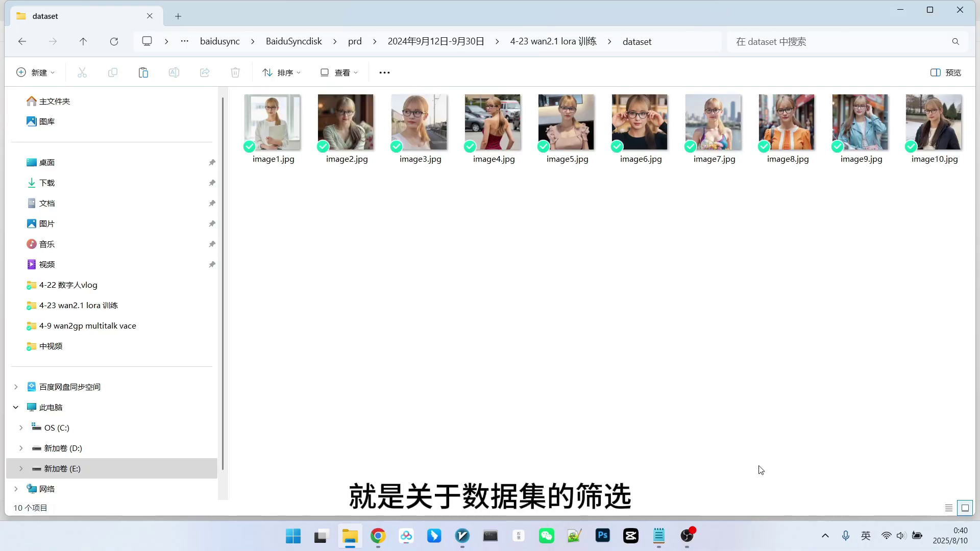
{"action": "left_click", "coordinate": [298, 142]}
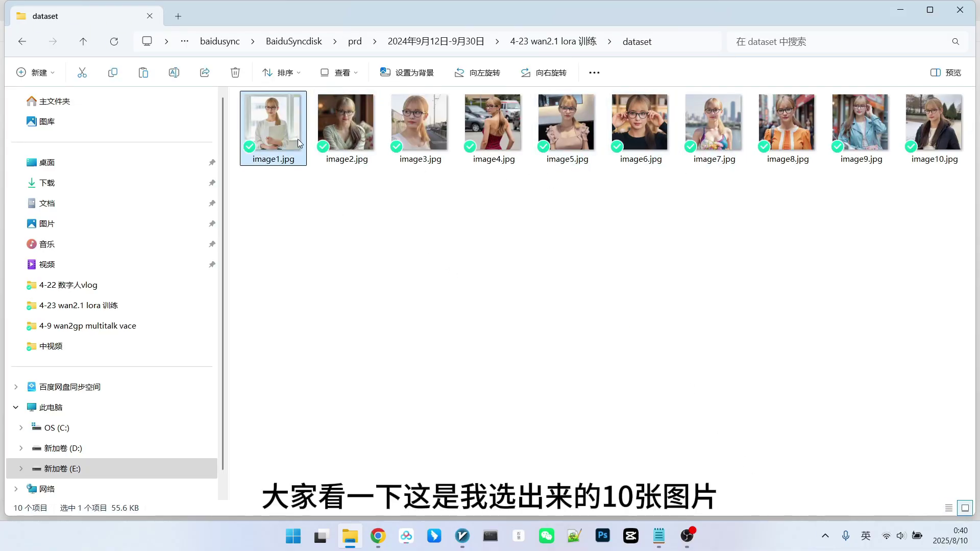
{"action": "left_click", "coordinate": [347, 128]}
{"action": "left_click", "coordinate": [425, 130]}
{"action": "left_click", "coordinate": [494, 132]}
{"action": "left_click", "coordinate": [566, 130]}
{"action": "left_click", "coordinate": [640, 129]}
{"action": "left_click", "coordinate": [719, 127]}
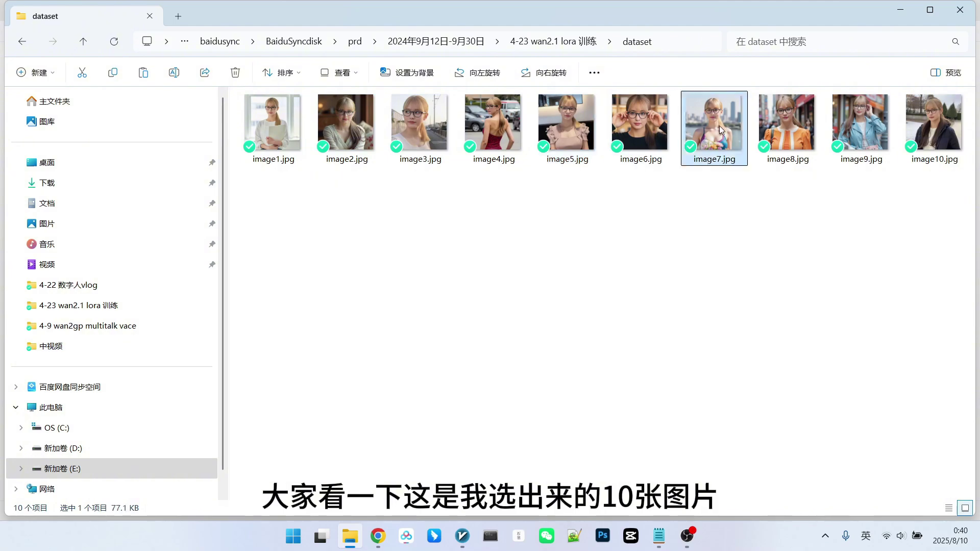
{"action": "key", "text": "Right"}
{"action": "key", "text": "Right"}
{"action": "key", "text": "Right"}
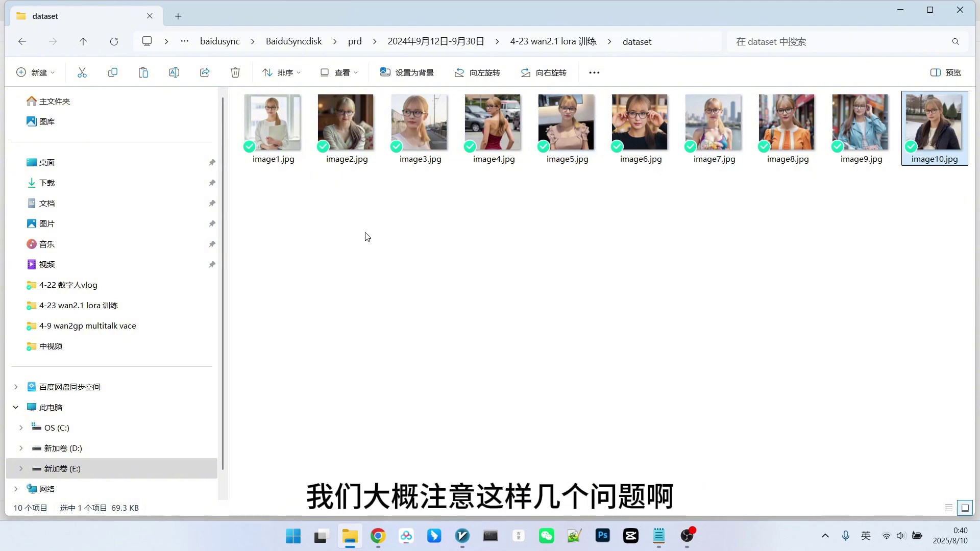
{"action": "double_click", "coordinate": [278, 120]}
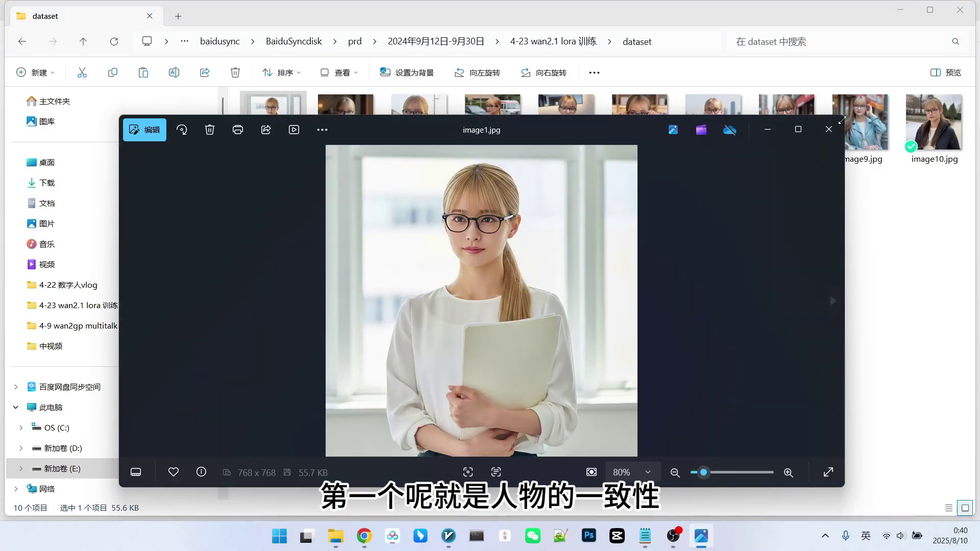
{"action": "left_click", "coordinate": [799, 129]}
{"action": "left_click", "coordinate": [968, 261]}
{"action": "left_click", "coordinate": [969, 260]}
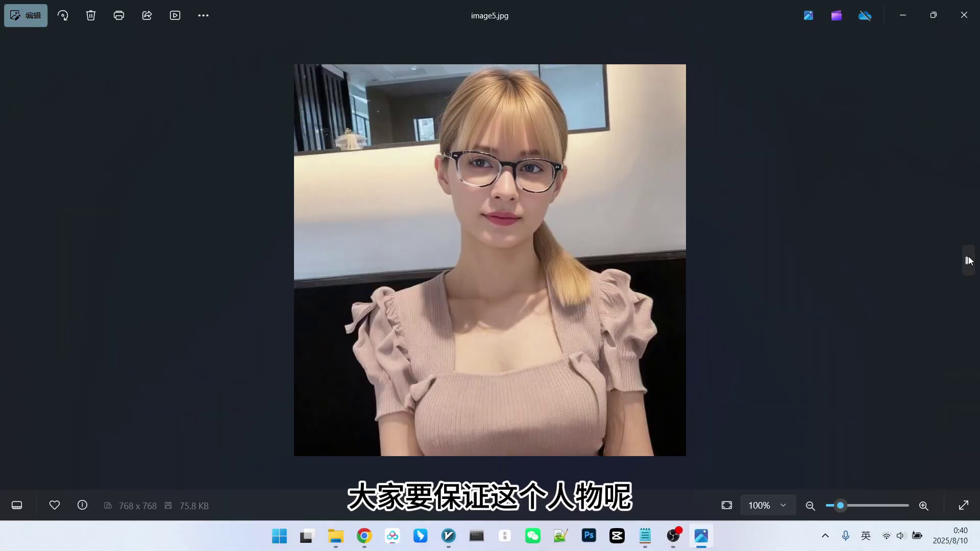
{"action": "left_click", "coordinate": [968, 261]}
{"action": "left_click", "coordinate": [969, 261]}
{"action": "left_click", "coordinate": [968, 261]}
{"action": "left_click", "coordinate": [968, 261]}
{"action": "left_click", "coordinate": [968, 261]}
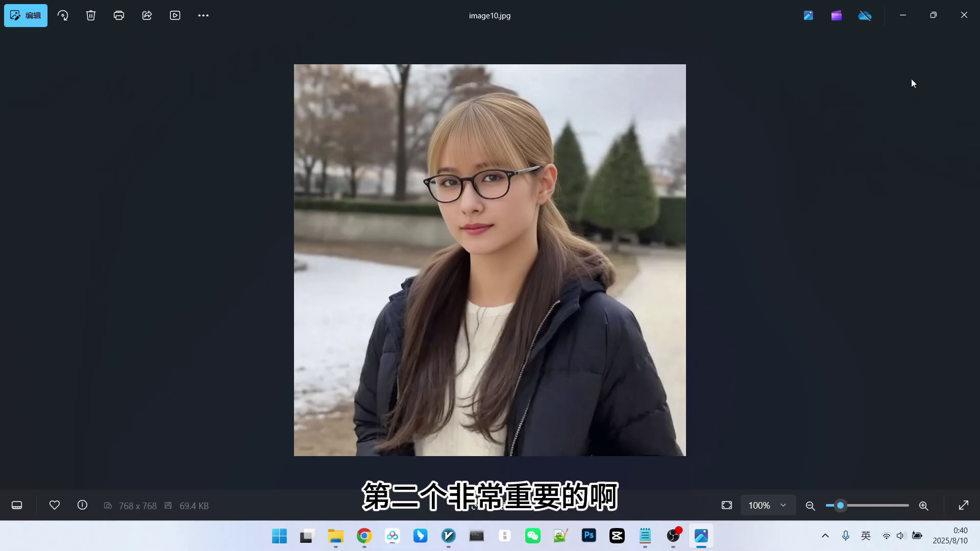
{"action": "left_click", "coordinate": [965, 15]}
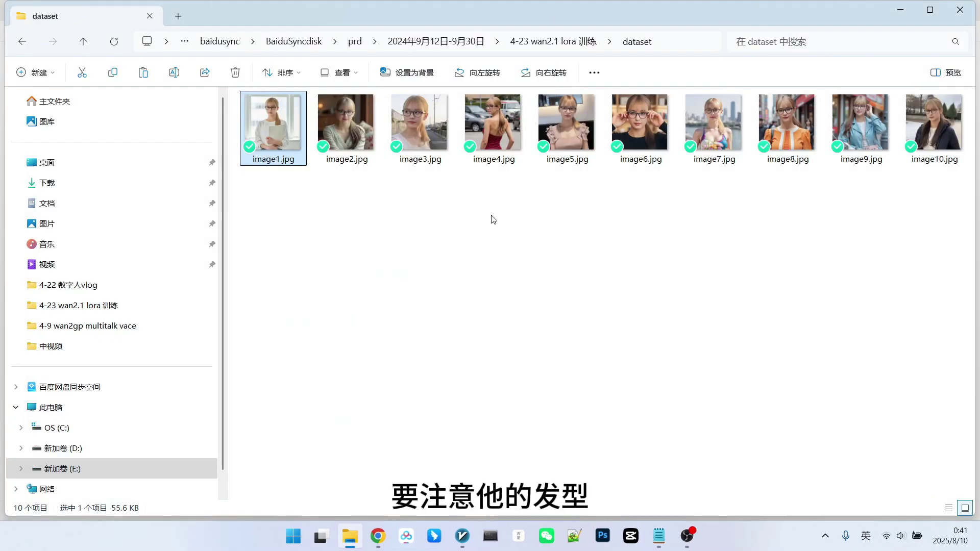
{"action": "double_click", "coordinate": [280, 145]}
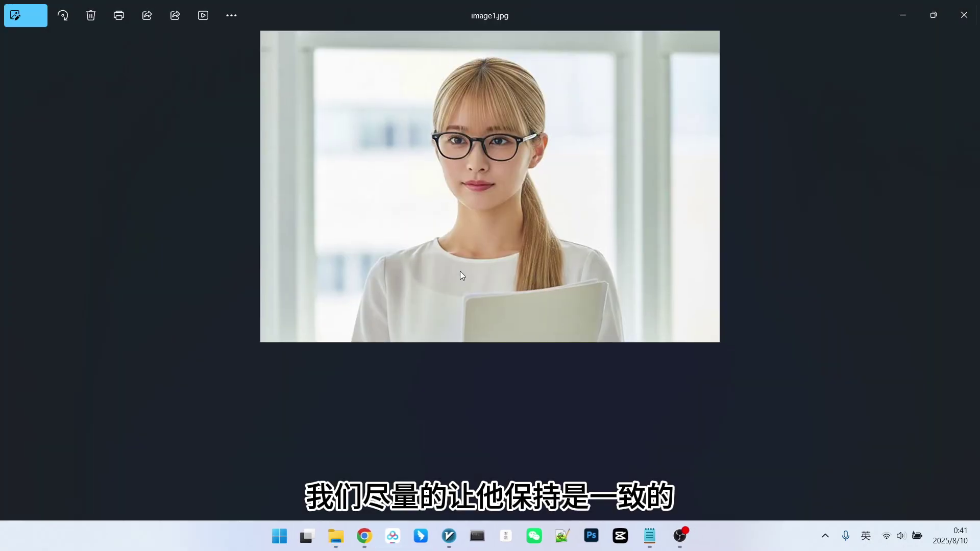
{"action": "left_click", "coordinate": [969, 260]}
{"action": "key", "text": "alt+F4"}
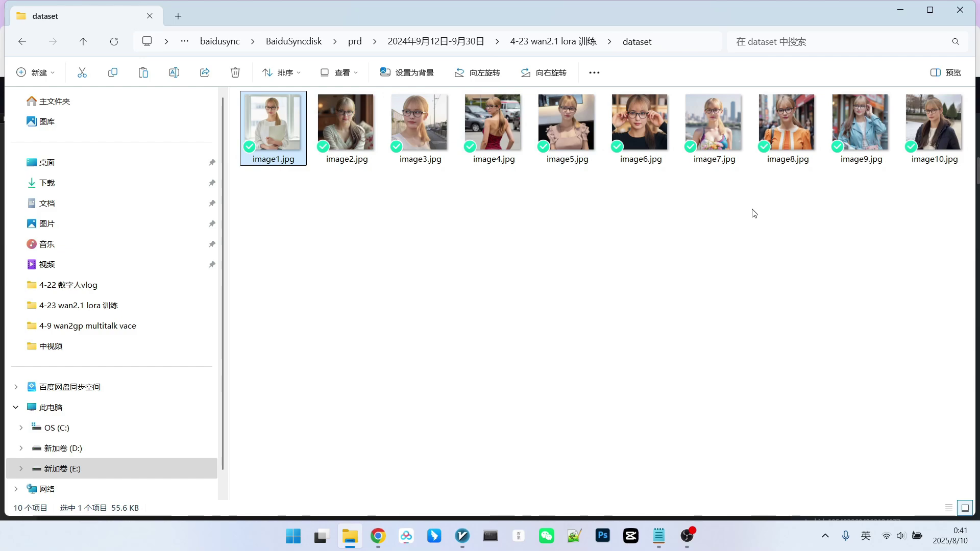
Step: Select image7.jpg in the dataset folder, then clear the selection
{"action": "left_click", "coordinate": [714, 123]}
{"action": "left_click", "coordinate": [411, 212]}
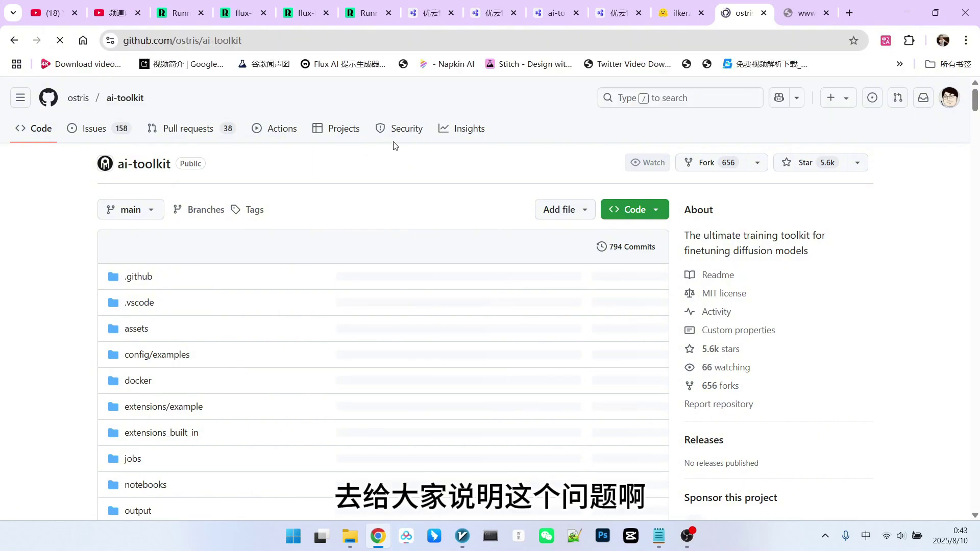
Step: Scroll the ai-toolkit README to the Installation section with its Linux and Windows commands
{"action": "scroll", "coordinate": [494, 242], "scroll_direction": "down", "scroll_amount": 1}
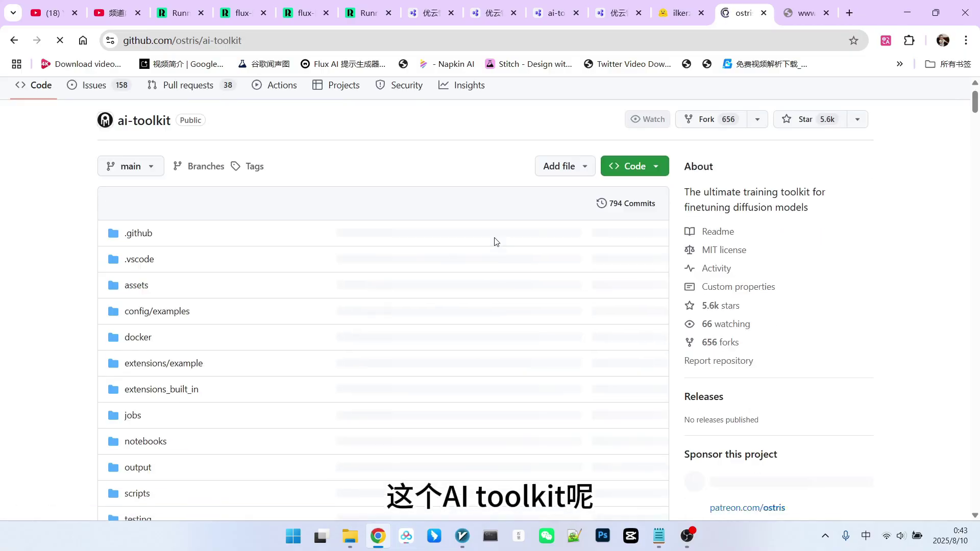
{"action": "scroll", "coordinate": [495, 241], "scroll_direction": "down", "scroll_amount": 20}
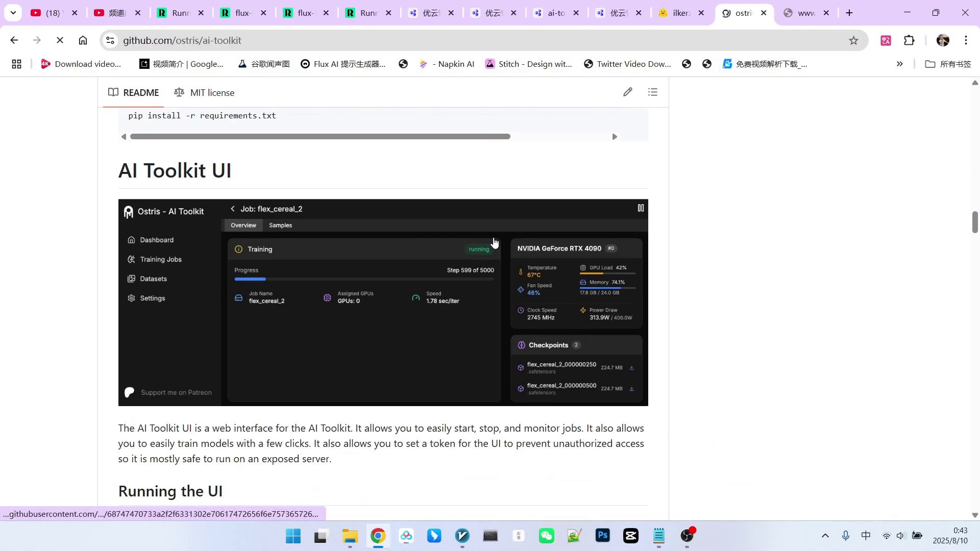
{"action": "scroll", "coordinate": [433, 251], "scroll_direction": "up", "scroll_amount": 3}
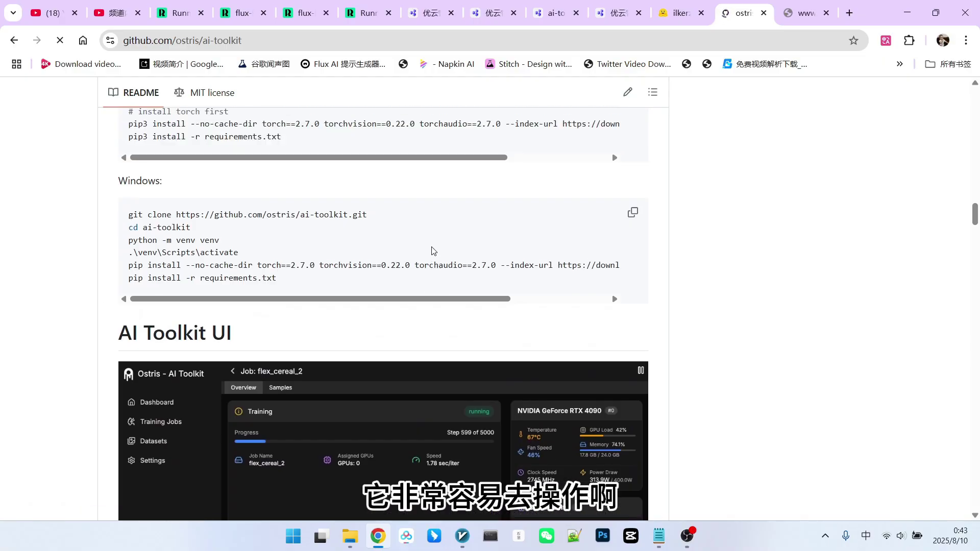
{"action": "scroll", "coordinate": [432, 249], "scroll_direction": "up", "scroll_amount": 20}
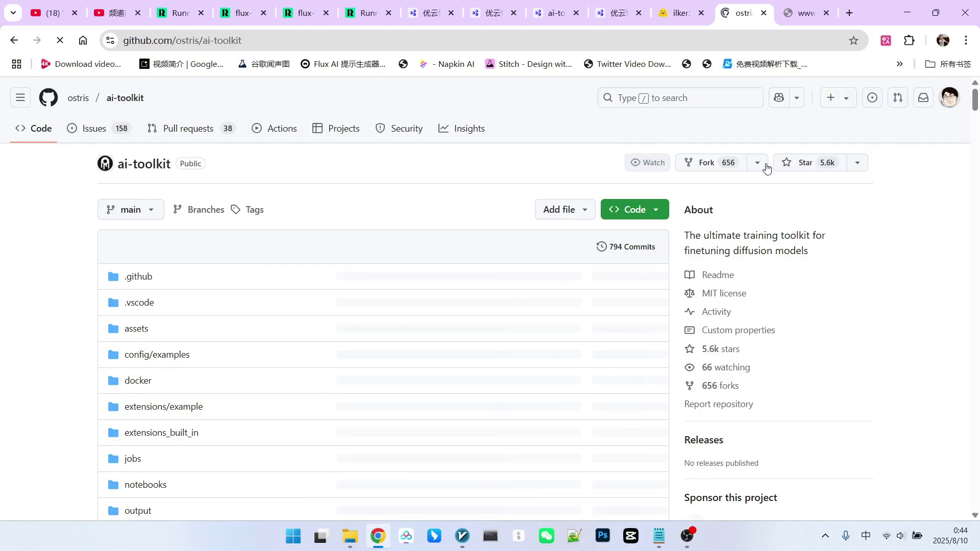
{"action": "scroll", "coordinate": [512, 158], "scroll_direction": "down", "scroll_amount": 20}
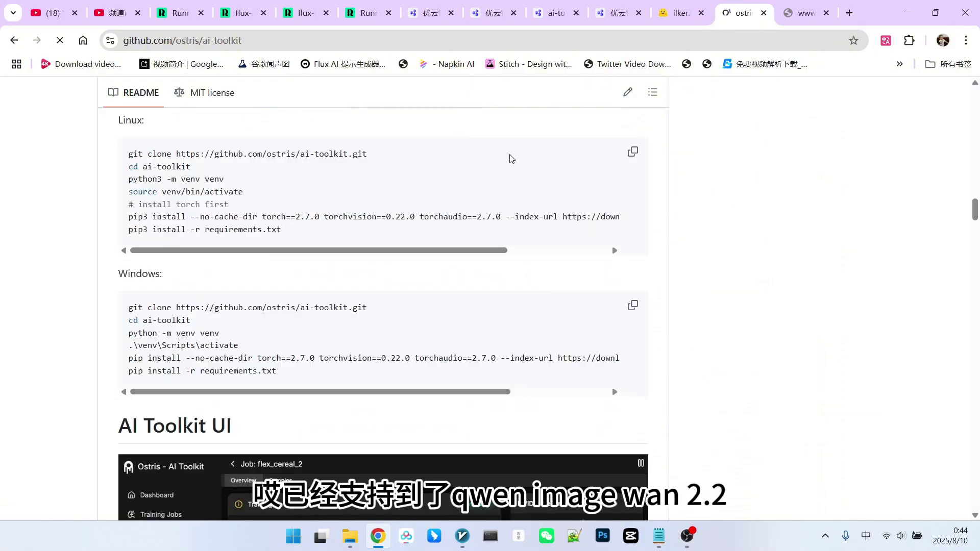
{"action": "scroll", "coordinate": [360, 178], "scroll_direction": "down", "scroll_amount": 6}
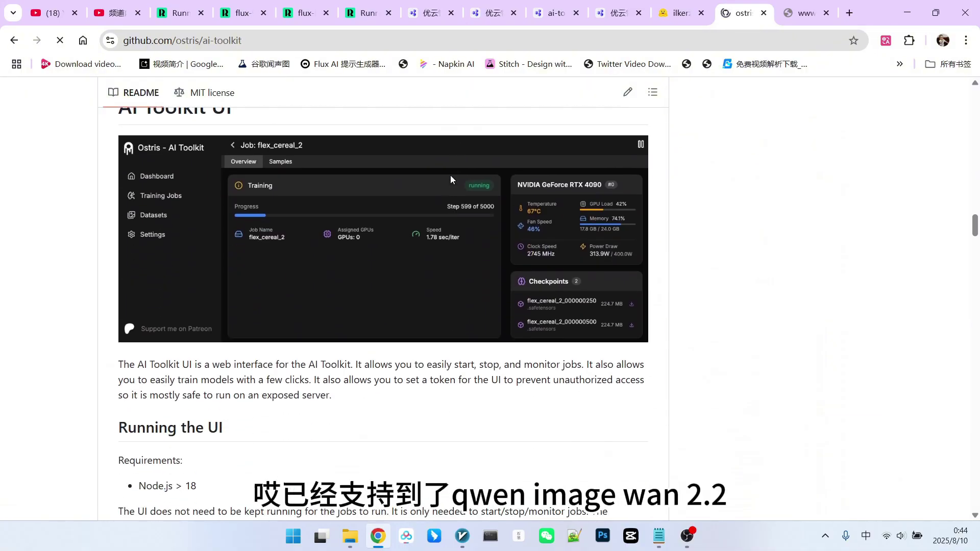
{"action": "scroll", "coordinate": [454, 174], "scroll_direction": "up", "scroll_amount": 4}
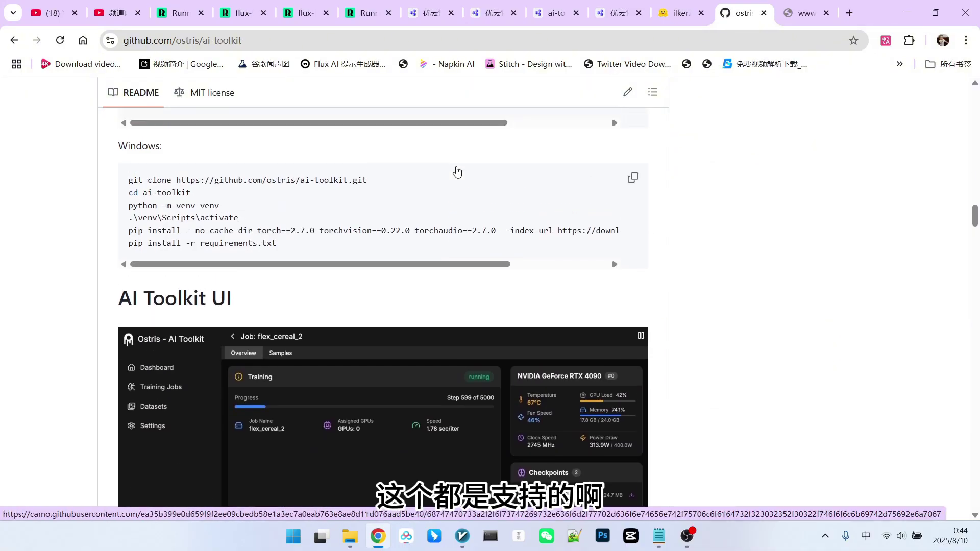
{"action": "scroll", "coordinate": [424, 165], "scroll_direction": "up", "scroll_amount": 2}
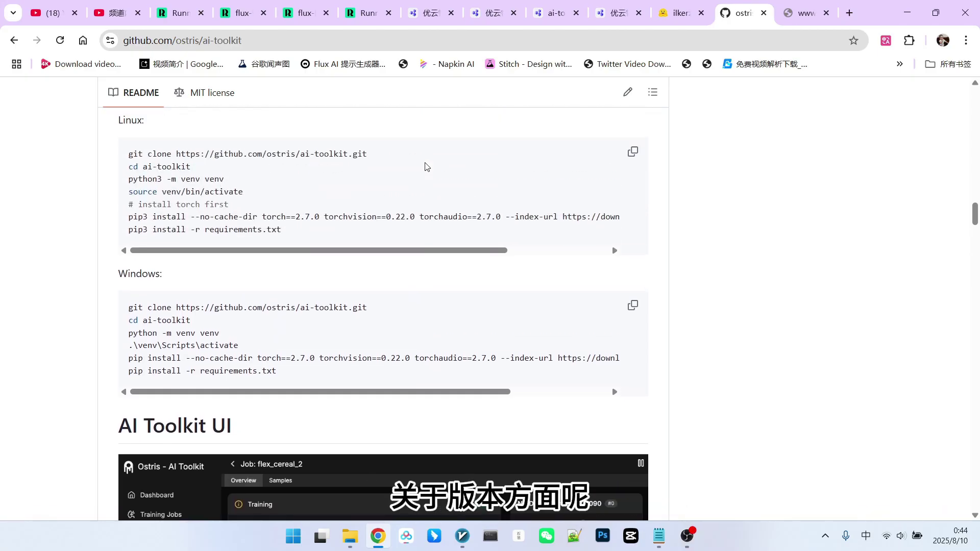
{"action": "scroll", "coordinate": [427, 167], "scroll_direction": "up", "scroll_amount": 2}
{"action": "scroll", "coordinate": [427, 167], "scroll_direction": "down", "scroll_amount": 1}
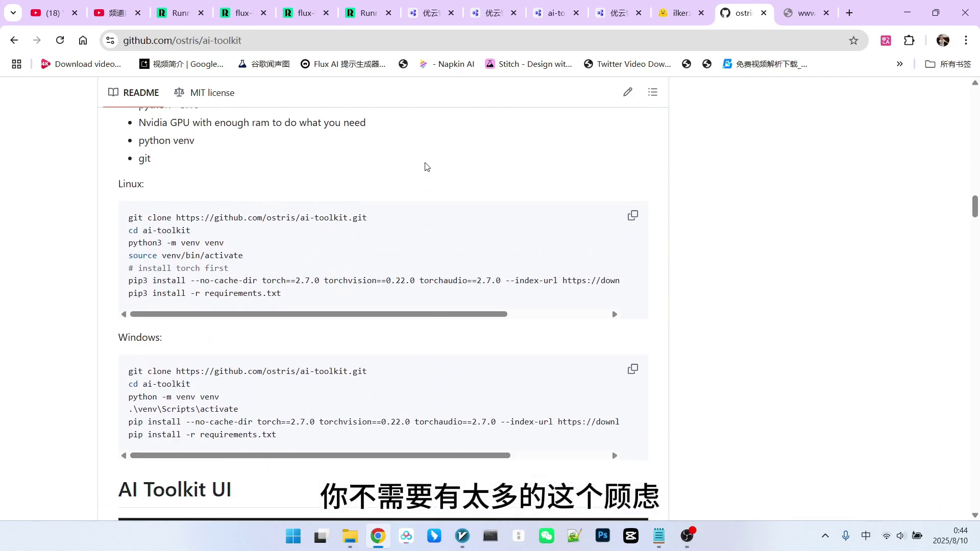
{"action": "scroll", "coordinate": [434, 161], "scroll_direction": "down", "scroll_amount": 1}
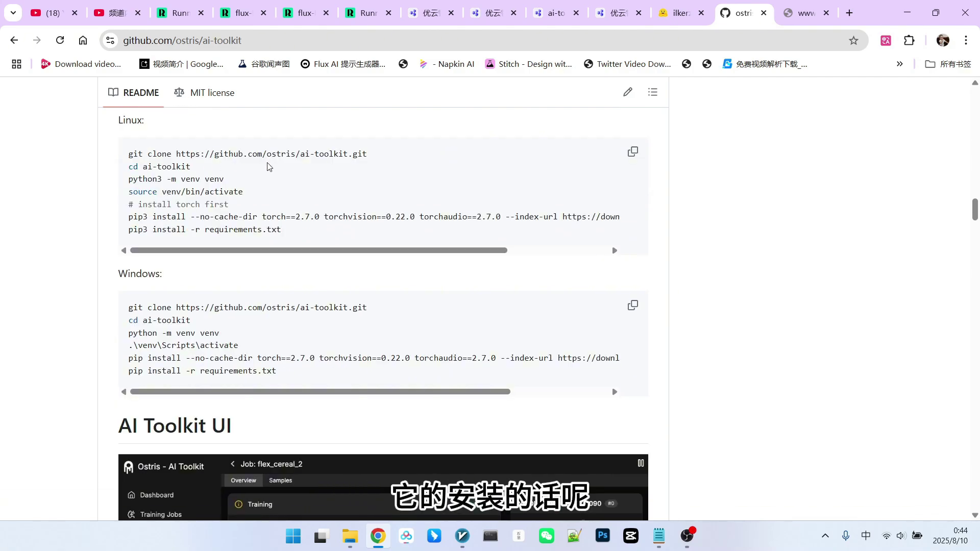
{"action": "scroll", "coordinate": [204, 171], "scroll_direction": "up", "scroll_amount": 1}
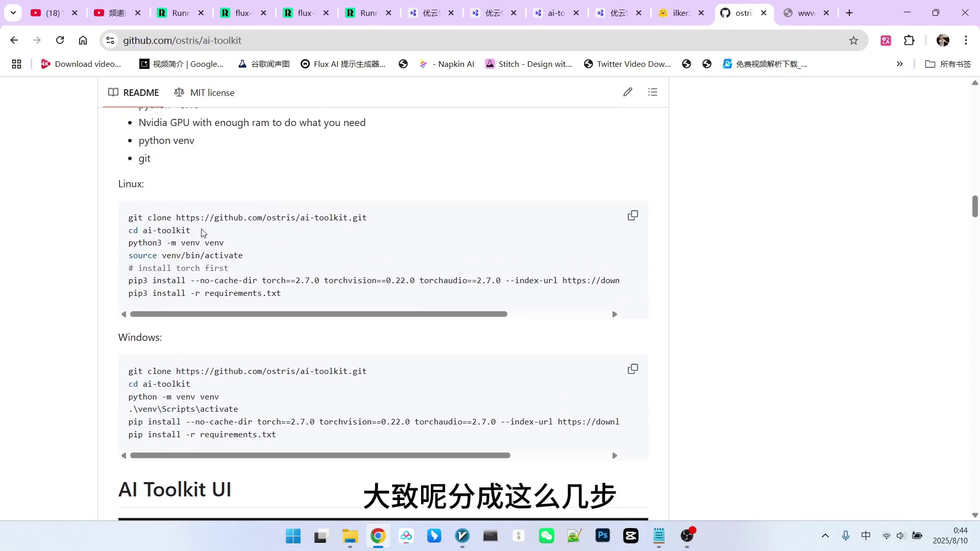
Step: Highlight the Linux git clone, venv creation and torch==2.7.0 install commands
{"action": "left_click_drag", "start_coordinate": [128, 219], "coordinate": [401, 228]}
{"action": "left_click", "coordinate": [401, 227]}
{"action": "left_click_drag", "start_coordinate": [133, 244], "coordinate": [241, 243]}
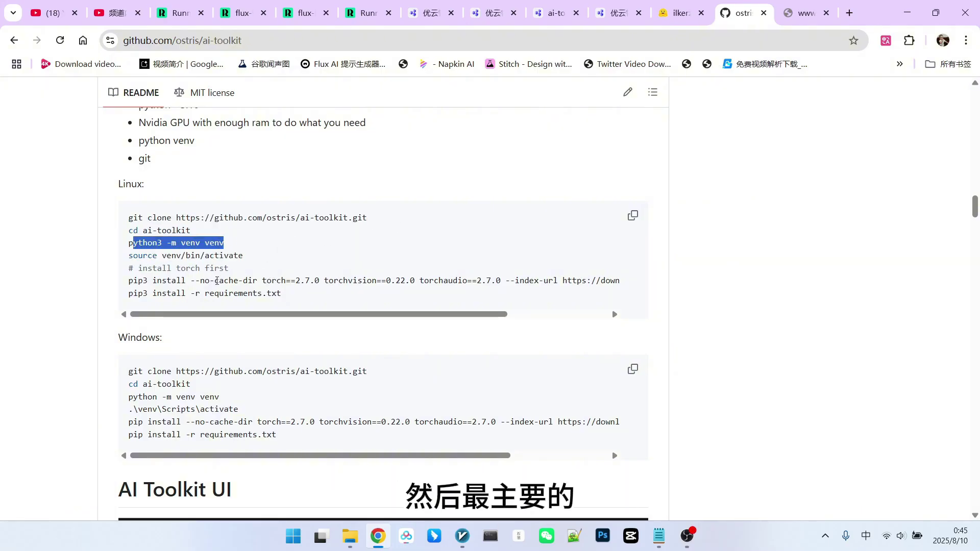
{"action": "left_click_drag", "start_coordinate": [262, 280], "coordinate": [471, 281]}
{"action": "left_click", "coordinate": [325, 279]}
{"action": "left_click", "coordinate": [374, 271]}
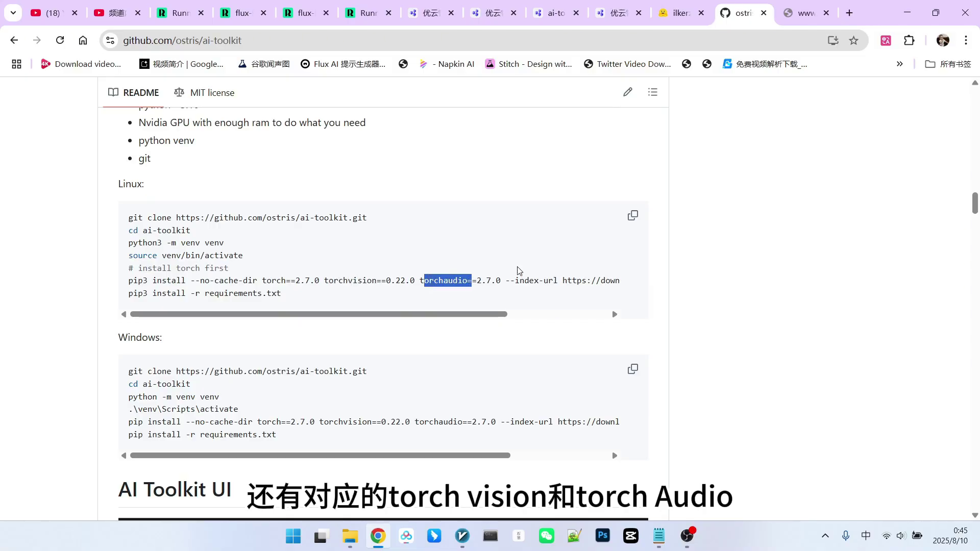
Step: Highlight the Windows torch pip install and requirements.txt commands, then return to the file list
{"action": "scroll", "coordinate": [518, 270], "scroll_direction": "down", "scroll_amount": 3}
{"action": "left_click_drag", "start_coordinate": [192, 257], "coordinate": [282, 245]}
{"action": "left_click", "coordinate": [177, 295]}
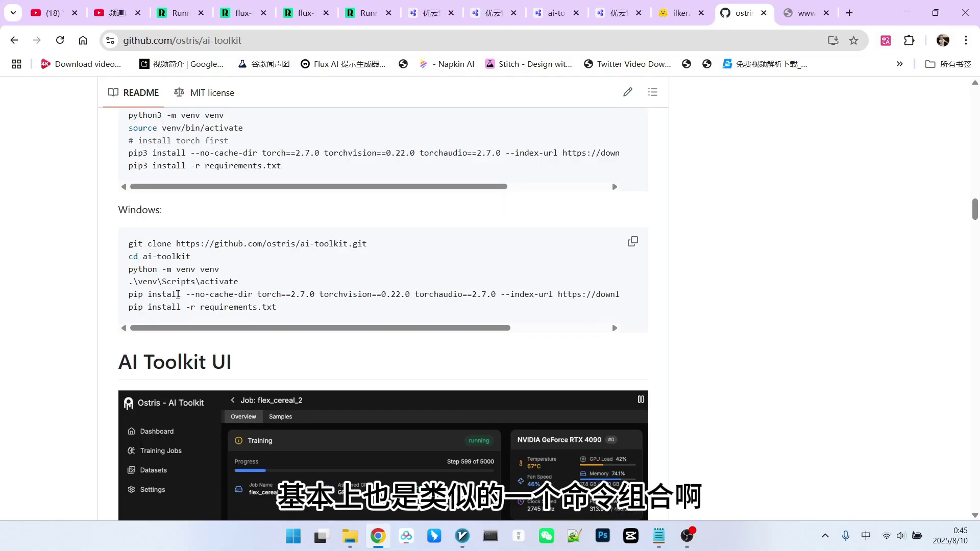
{"action": "left_click_drag", "start_coordinate": [178, 295], "coordinate": [428, 290]}
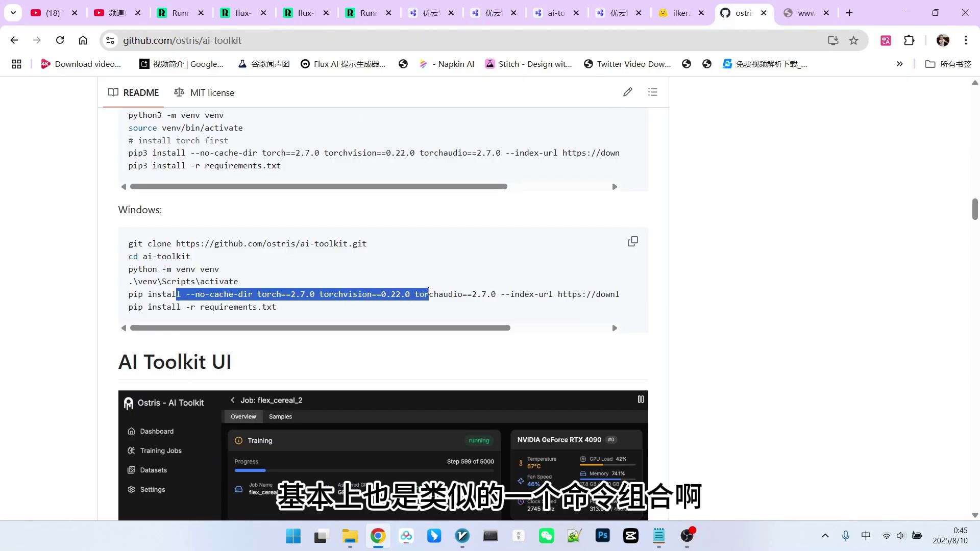
{"action": "left_click", "coordinate": [350, 256]}
{"action": "scroll", "coordinate": [357, 239], "scroll_direction": "up", "scroll_amount": 1}
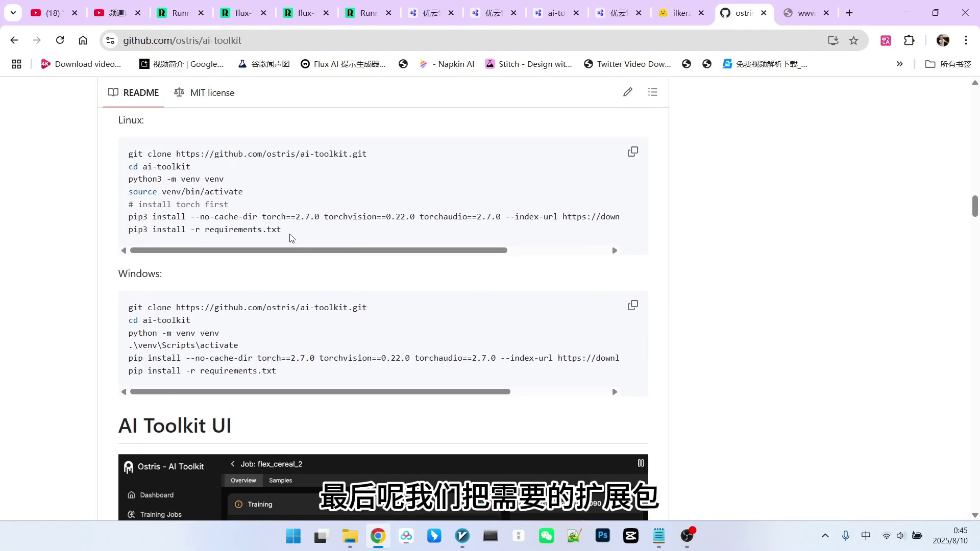
{"action": "left_click_drag", "start_coordinate": [292, 238], "coordinate": [127, 234]}
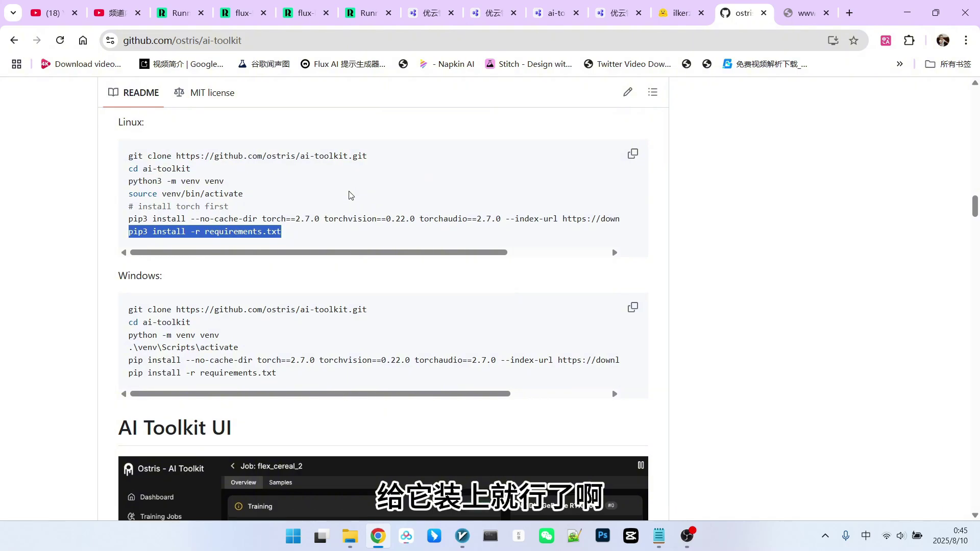
{"action": "scroll", "coordinate": [351, 195], "scroll_direction": "up", "scroll_amount": 2}
{"action": "scroll", "coordinate": [351, 197], "scroll_direction": "down", "scroll_amount": 2}
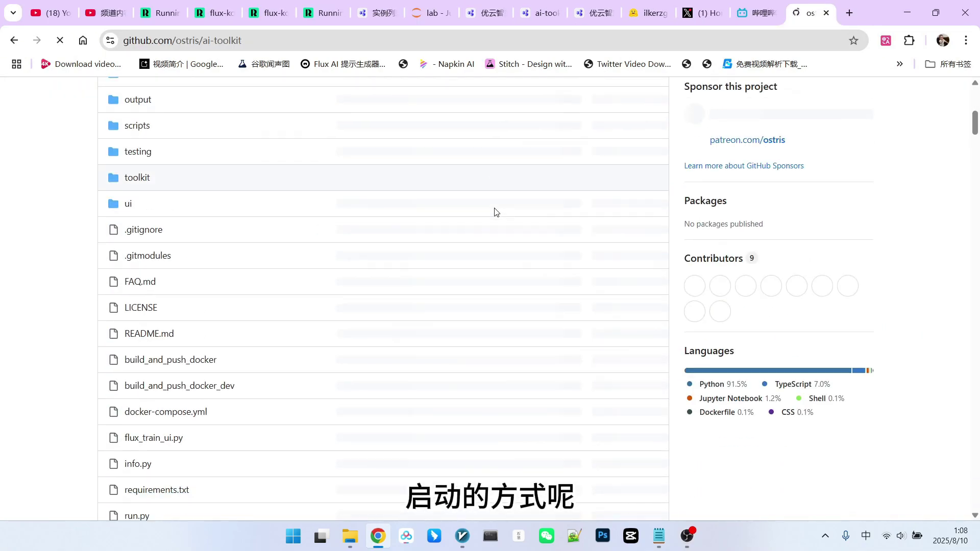
Step: Highlight the cd ui command in the Running the UI section
{"action": "scroll", "coordinate": [494, 213], "scroll_direction": "down", "scroll_amount": 15}
{"action": "scroll", "coordinate": [495, 210], "scroll_direction": "up", "scroll_amount": 3}
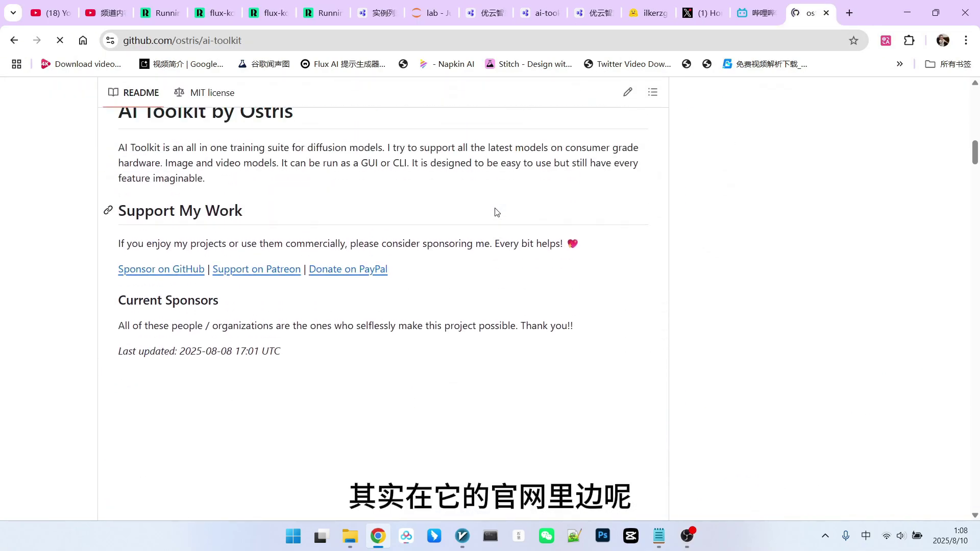
{"action": "scroll", "coordinate": [494, 212], "scroll_direction": "down", "scroll_amount": 20}
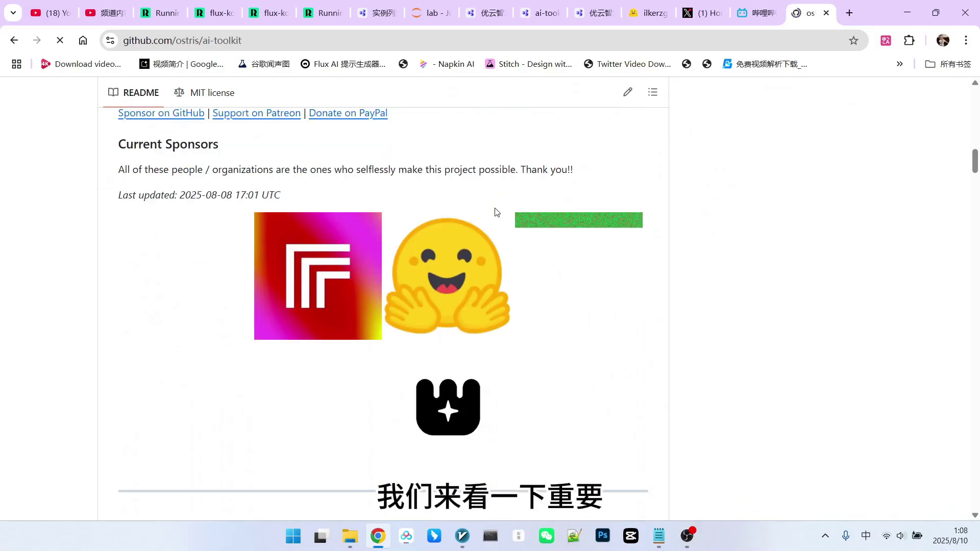
{"action": "scroll", "coordinate": [148, 358], "scroll_direction": "up", "scroll_amount": 3}
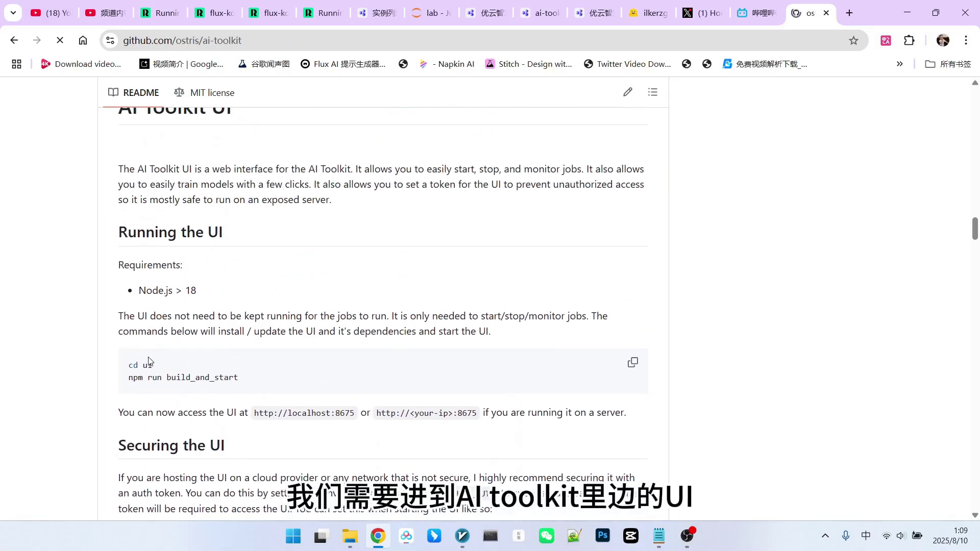
{"action": "left_click_drag", "start_coordinate": [140, 367], "coordinate": [239, 381]}
{"action": "left_click", "coordinate": [218, 363]}
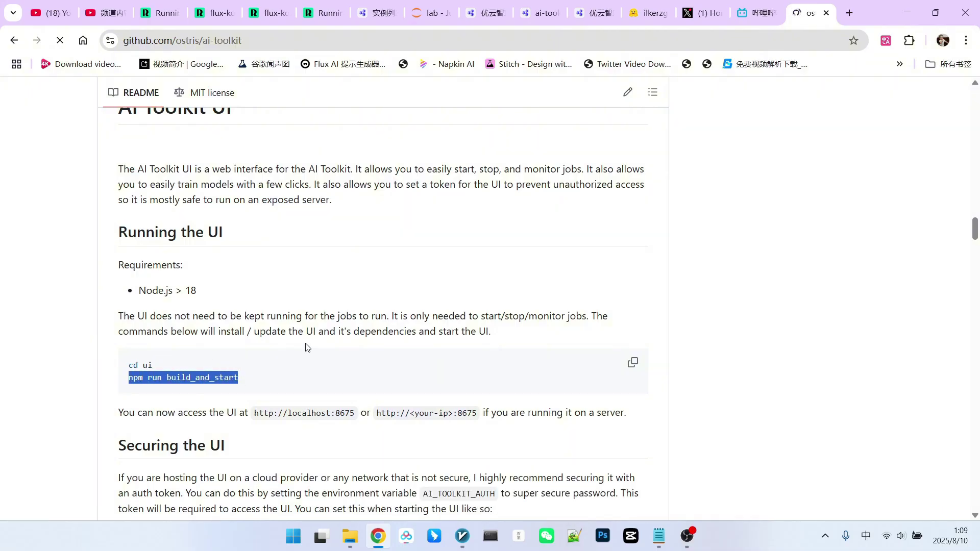
Step: Highlight the AI_TOOLKIT_AUTH setting, npm run build_and_start and UI port 8675
{"action": "scroll", "coordinate": [461, 255], "scroll_direction": "down", "scroll_amount": 3}
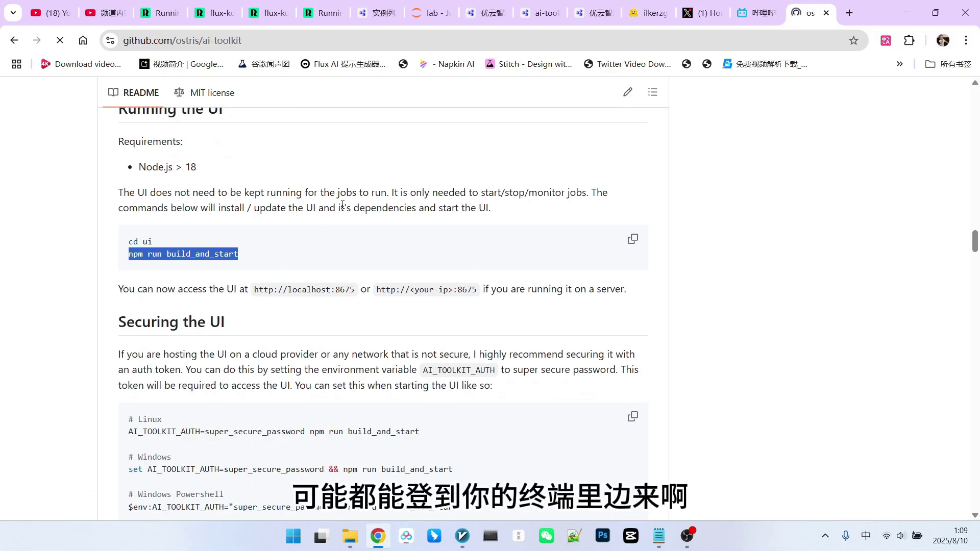
{"action": "scroll", "coordinate": [342, 205], "scroll_direction": "down", "scroll_amount": 4}
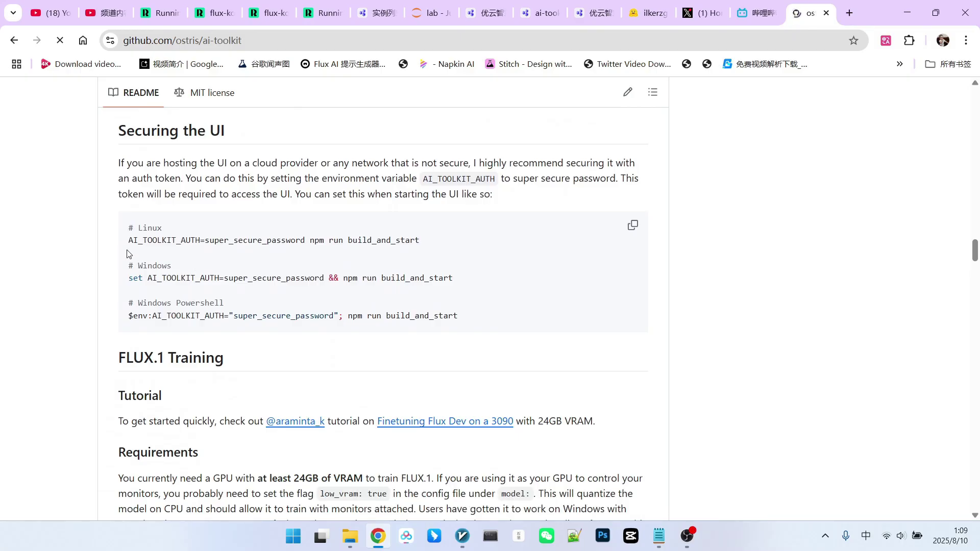
{"action": "left_click_drag", "start_coordinate": [129, 240], "coordinate": [424, 244]}
{"action": "left_click", "coordinate": [357, 244]}
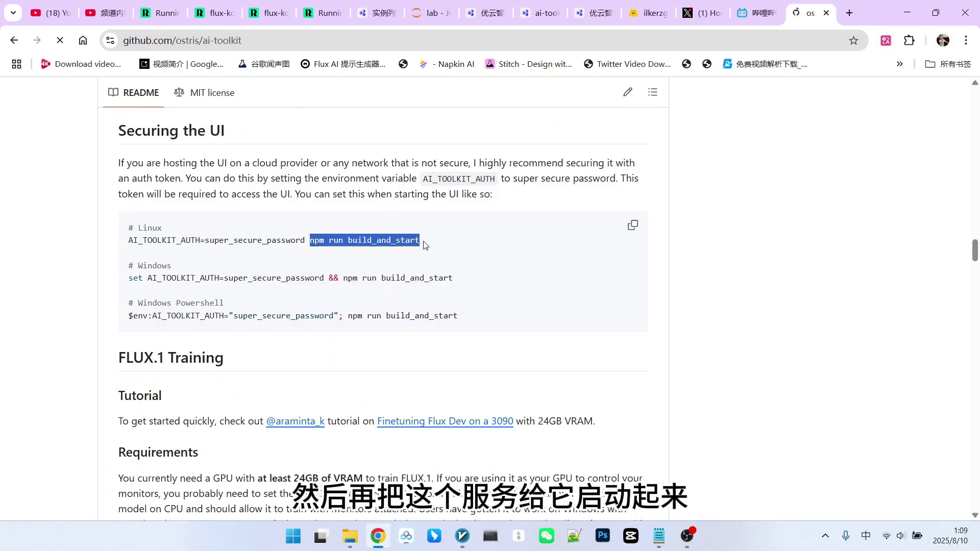
{"action": "scroll", "coordinate": [463, 257], "scroll_direction": "up", "scroll_amount": 2}
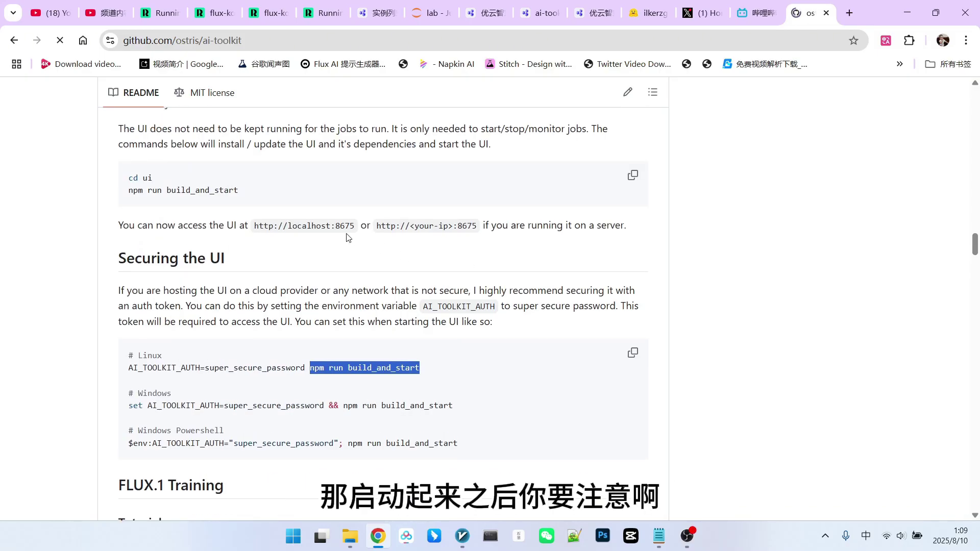
{"action": "left_click_drag", "start_coordinate": [335, 228], "coordinate": [357, 228]}
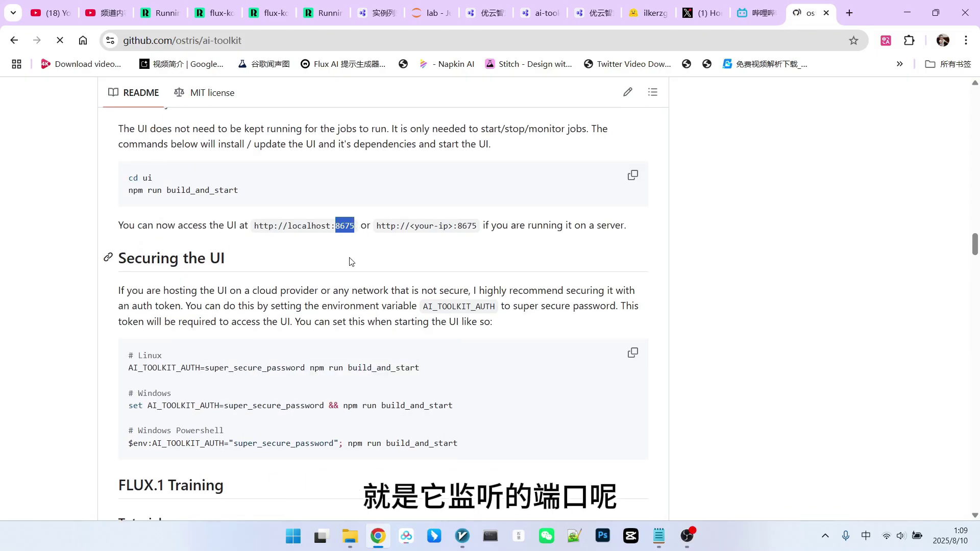
{"action": "left_click", "coordinate": [379, 262]}
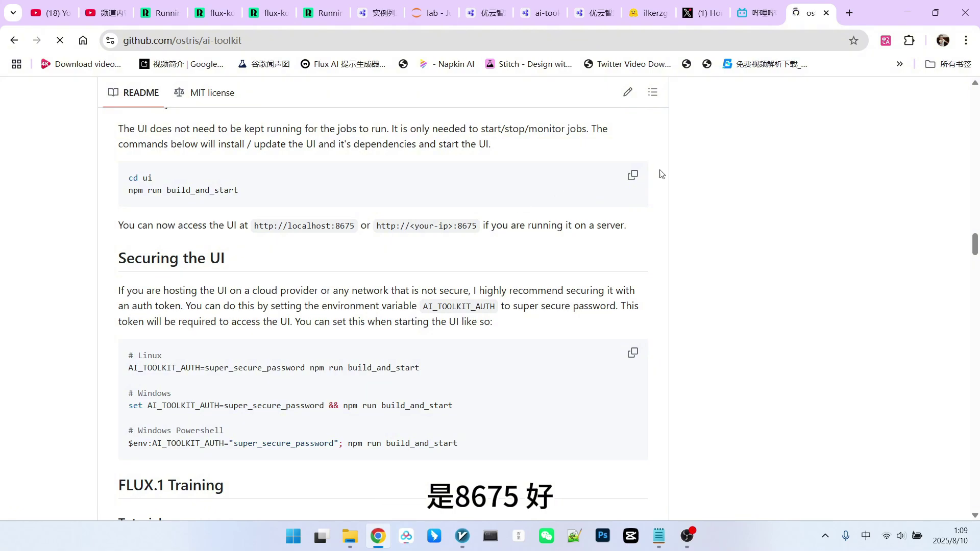
Step: In the JupyterLab terminal, change into the ~/ai-toolkit/ui folder
{"action": "left_click", "coordinate": [422, 16]}
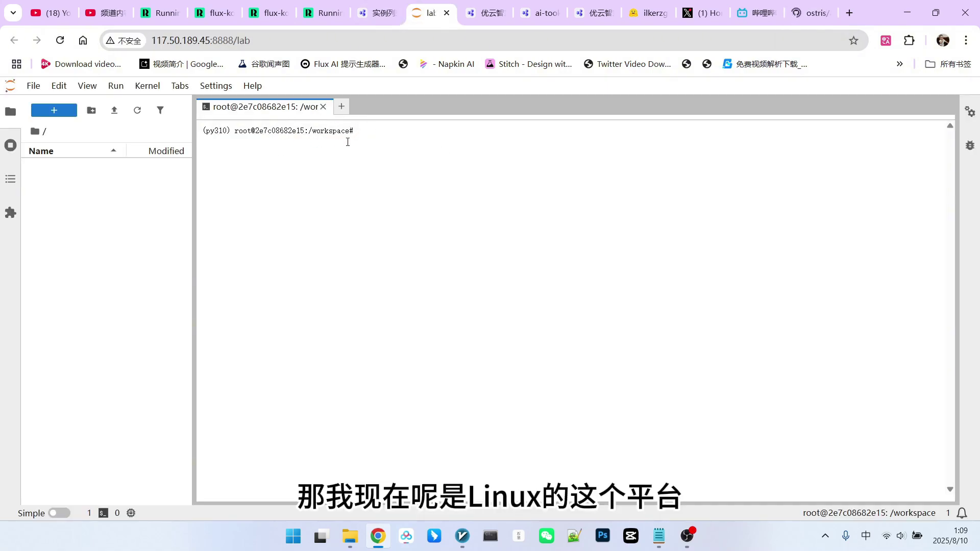
{"action": "left_click_drag", "start_coordinate": [233, 131], "coordinate": [194, 129]}
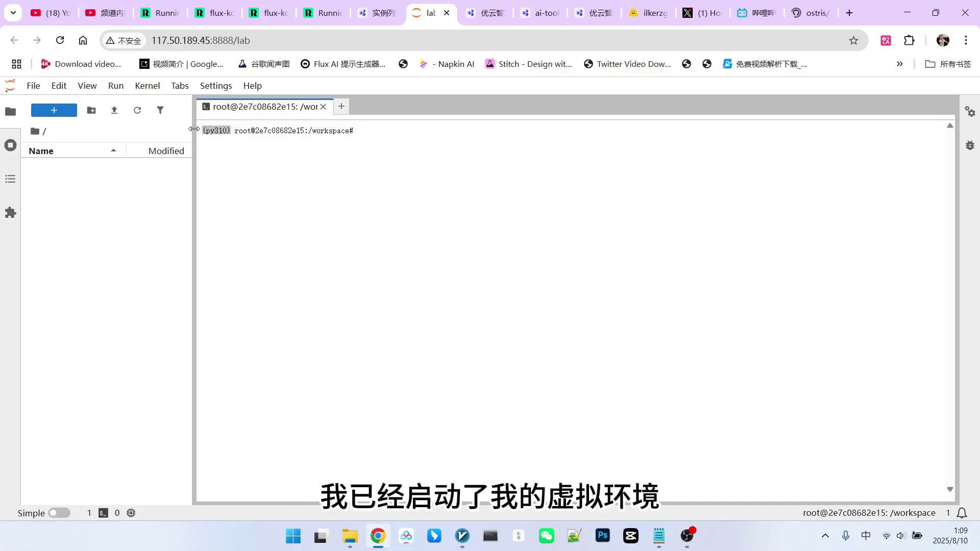
{"action": "type", "text": "cd ~"}
{"action": "key", "text": "Return"}
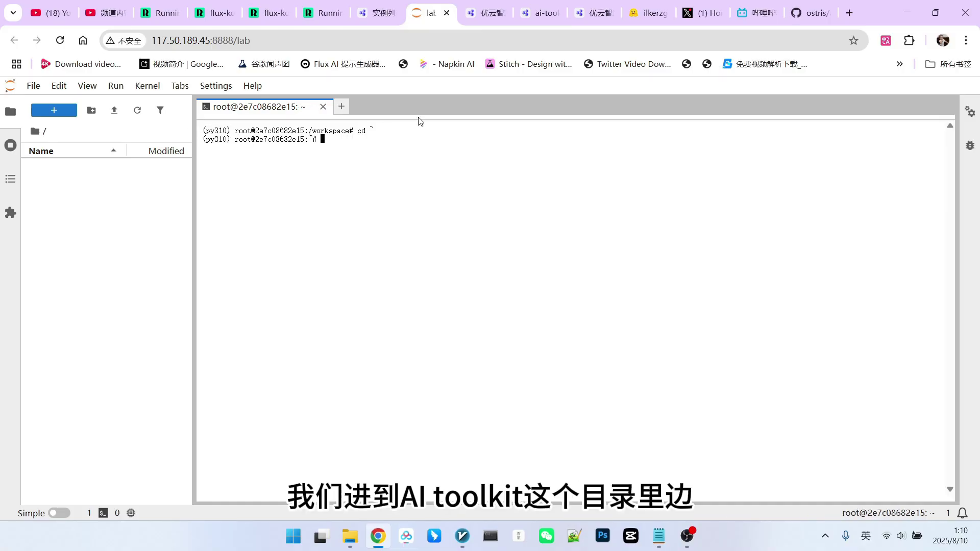
{"action": "type", "text": "cd ai-toolkit/"}
{"action": "key", "text": "Return"}
{"action": "type", "text": "cd"}
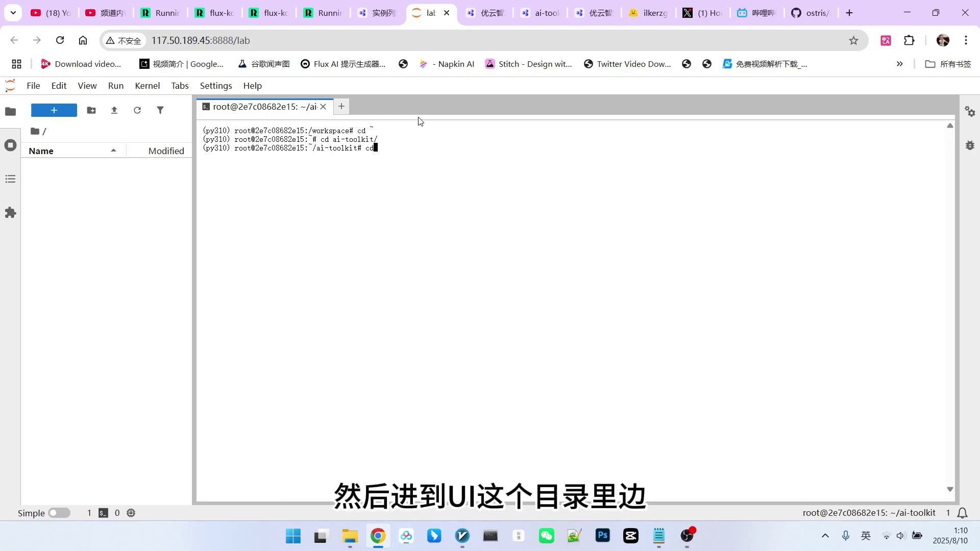
{"action": "type", "text": " ui"}
{"action": "key", "text": "Return"}
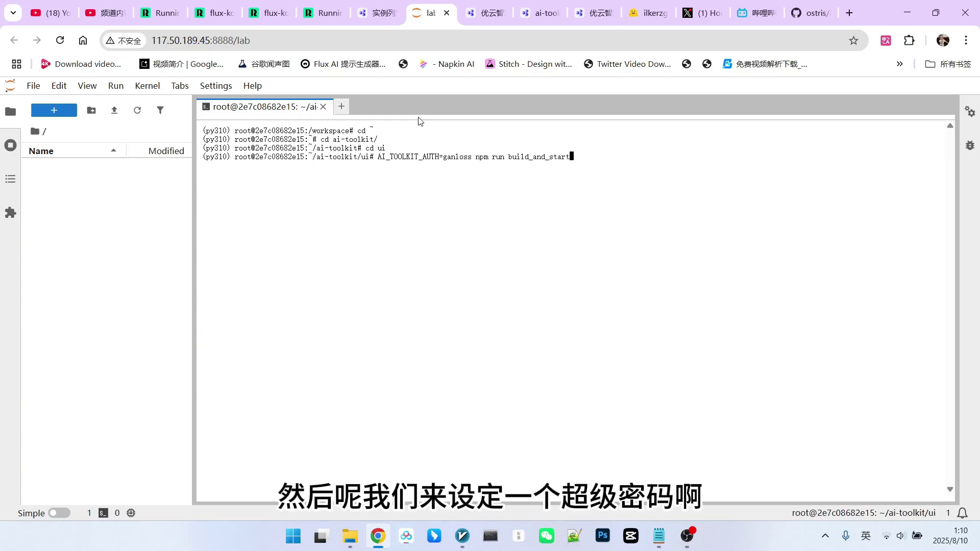
Step: Run npm run build_and_start with AI_TOOLKIT_AUTH set to a login password
{"action": "double_click", "coordinate": [447, 157]}
{"action": "left_click", "coordinate": [603, 162]}
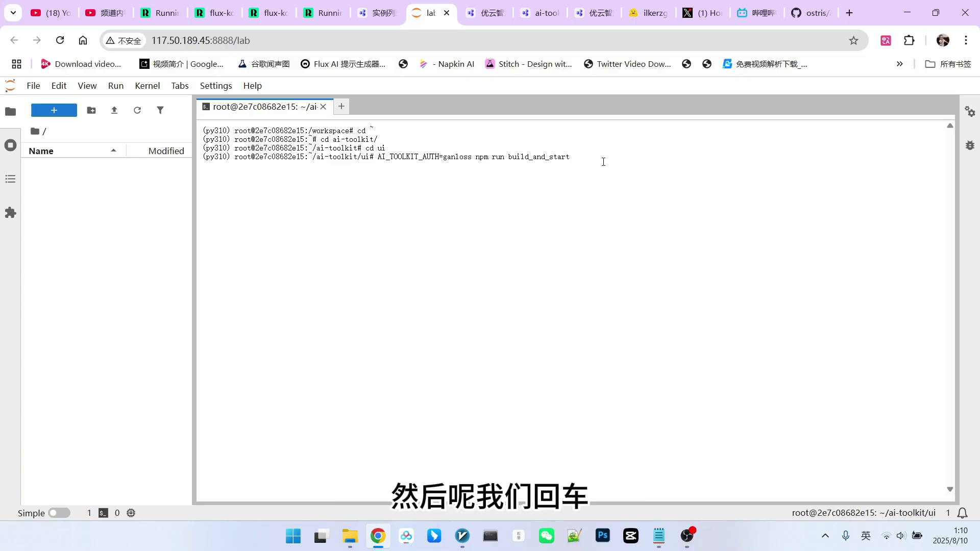
{"action": "key", "text": "Return"}
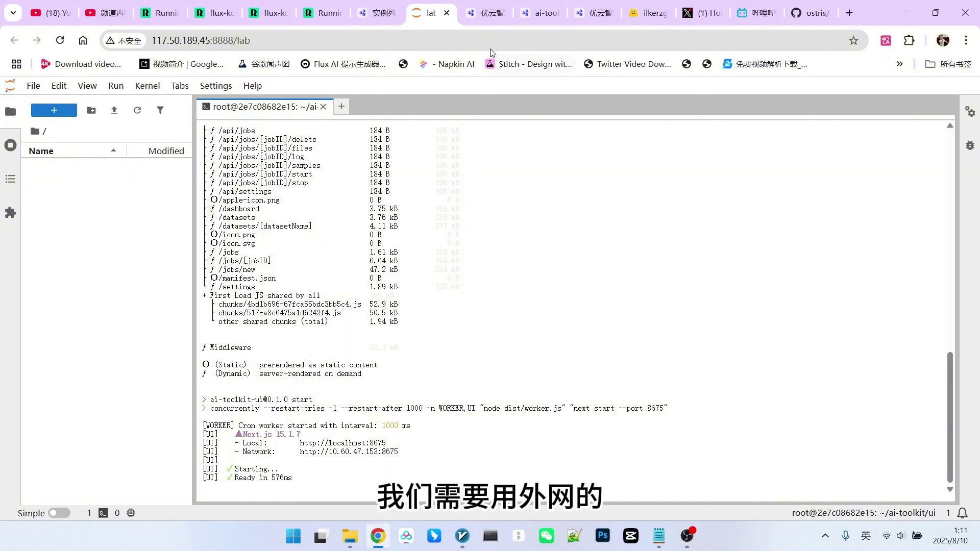
Step: Copy the Compshare instance's external IP and load its port 8675 address in a new tab
{"action": "left_click", "coordinate": [377, 13]}
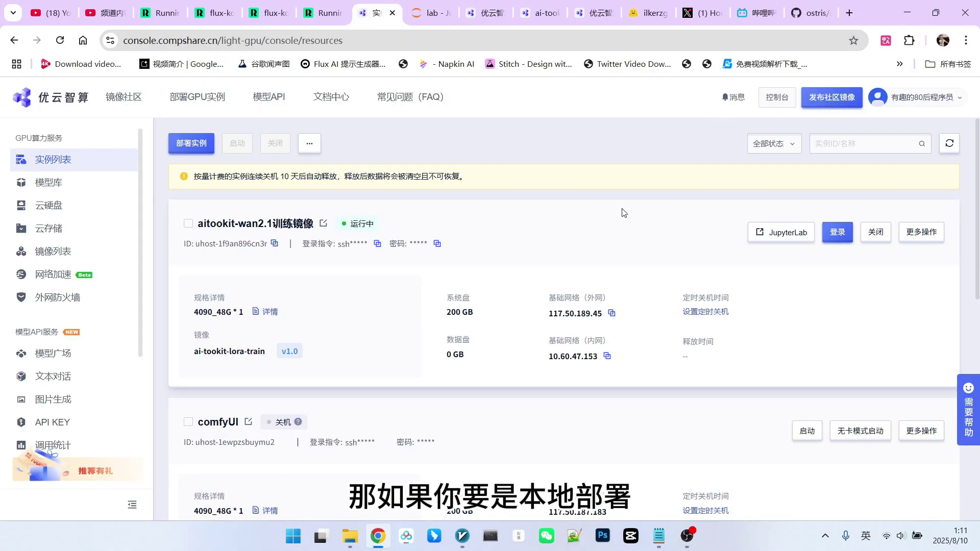
{"action": "scroll", "coordinate": [622, 212], "scroll_direction": "down", "scroll_amount": 1}
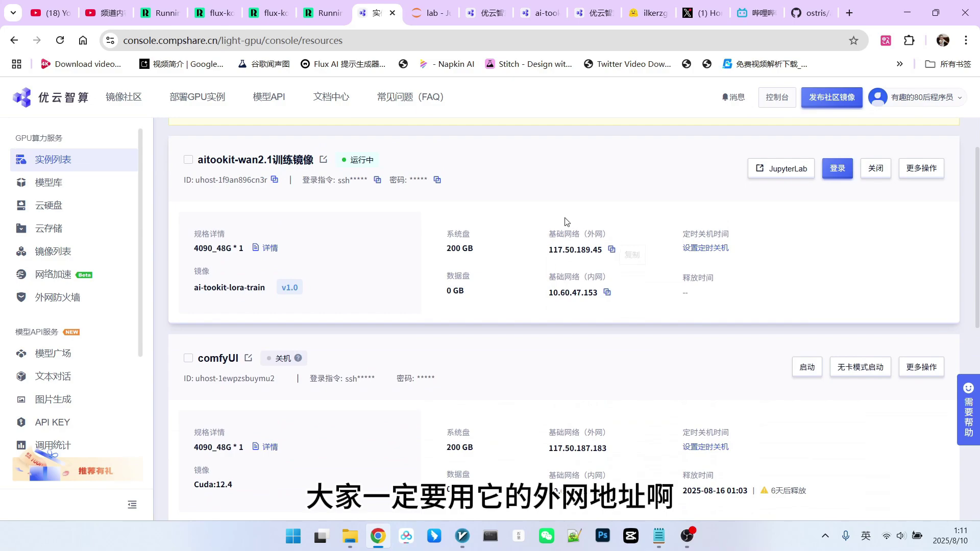
{"action": "left_click", "coordinate": [612, 251]}
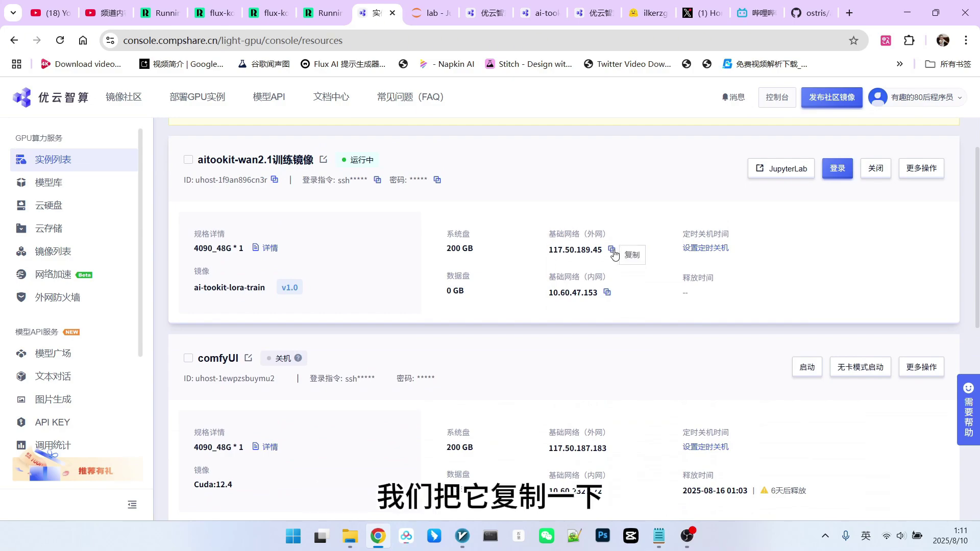
{"action": "left_click", "coordinate": [848, 13]}
{"action": "key", "text": "ctrl+v"}
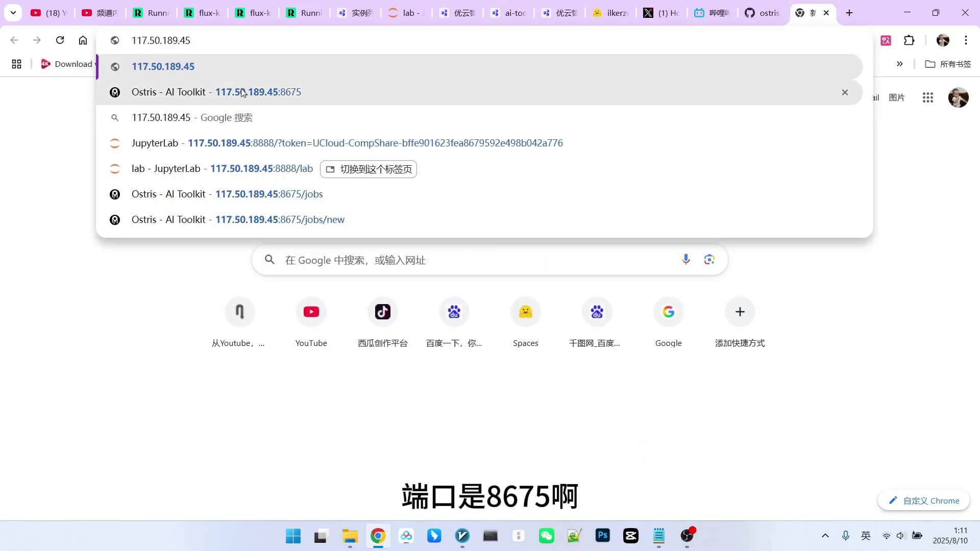
{"action": "key", "text": "Down"}
{"action": "key", "text": "Return"}
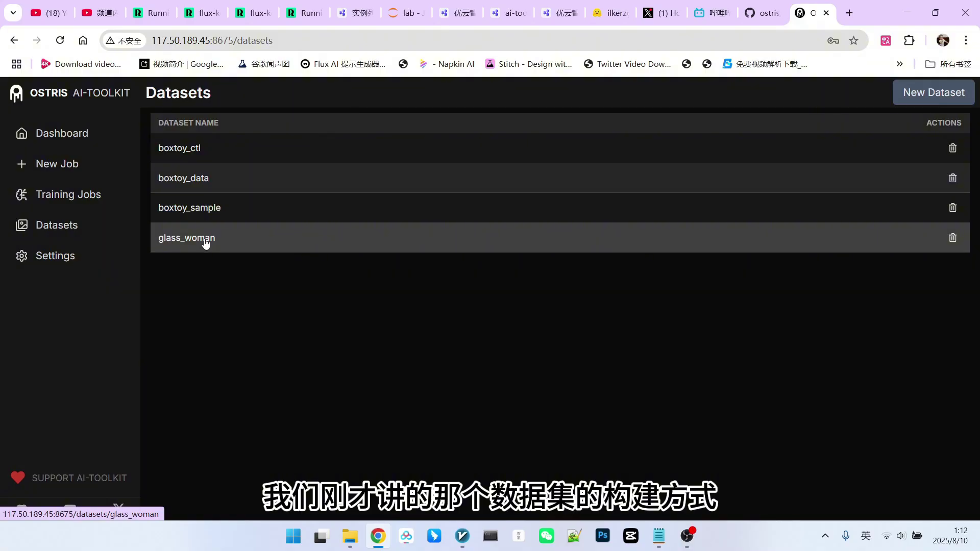
Step: Open the glass_woman dataset and scroll through its images
{"action": "left_click", "coordinate": [205, 240]}
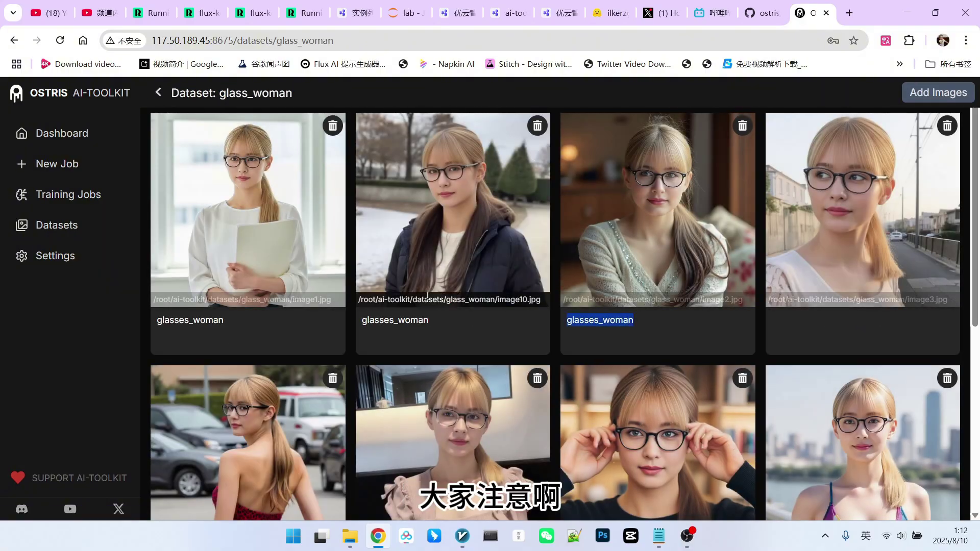
{"action": "scroll", "coordinate": [276, 313], "scroll_direction": "down", "scroll_amount": 6}
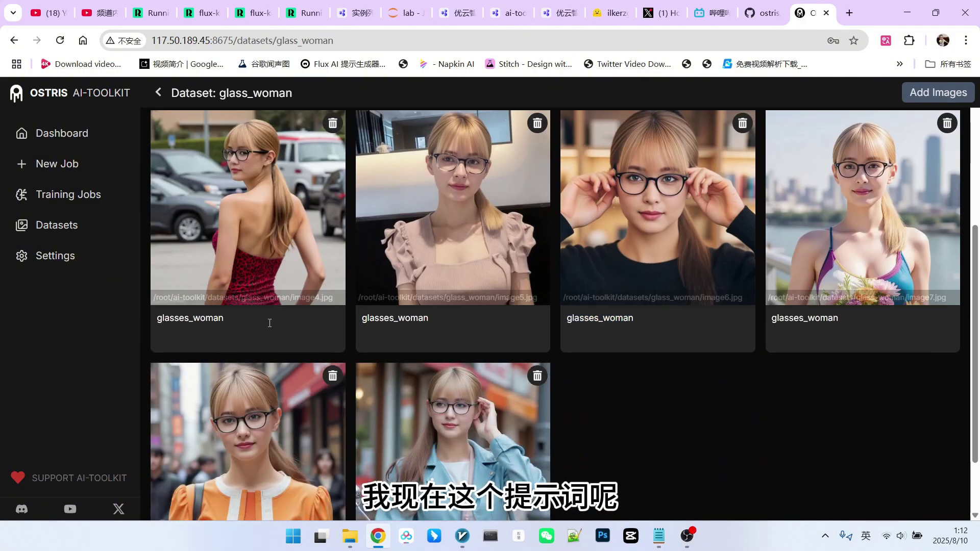
{"action": "scroll", "coordinate": [247, 320], "scroll_direction": "up", "scroll_amount": 6}
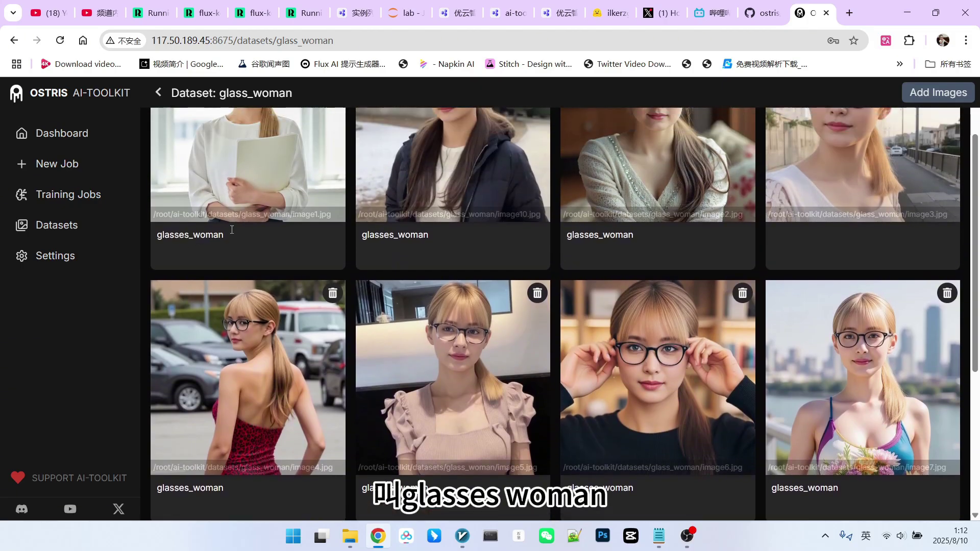
{"action": "scroll", "coordinate": [241, 257], "scroll_direction": "up", "scroll_amount": 1}
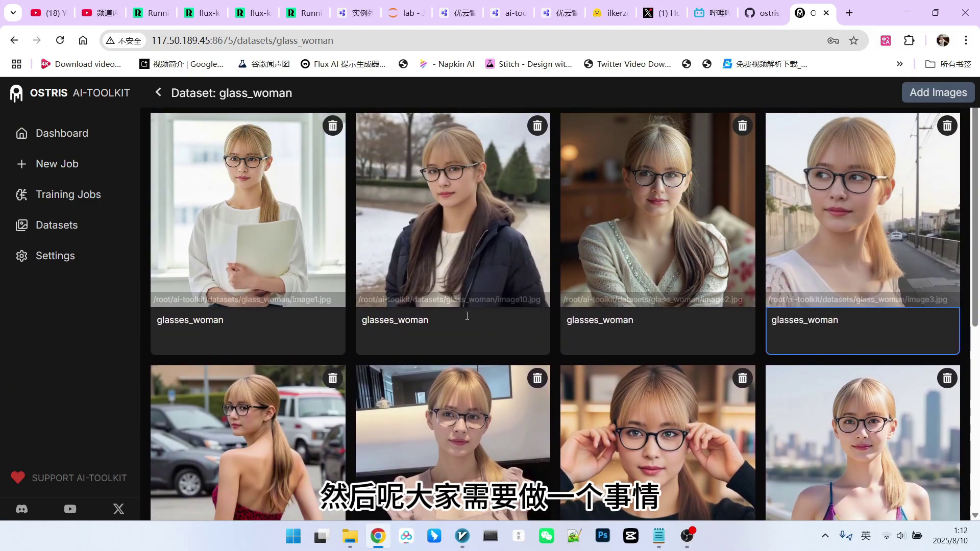
Step: Open the AI-Toolkit Settings page, then start a new browser tab
{"action": "left_click", "coordinate": [56, 257]}
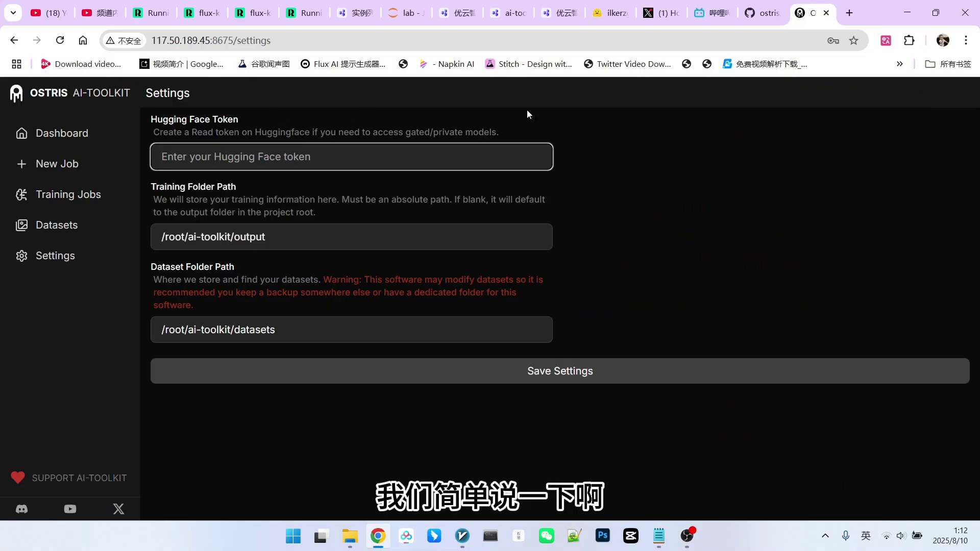
{"action": "left_click", "coordinate": [850, 13]}
{"action": "left_click", "coordinate": [714, 36]}
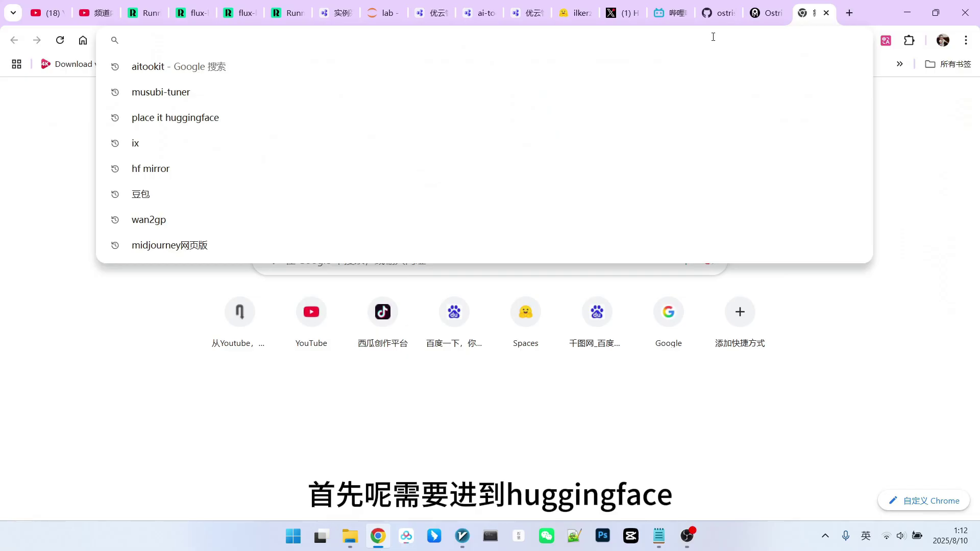
Step: Go to huggingface.co and open Access Tokens from the account menu
{"action": "type", "text": "huggingface.co"}
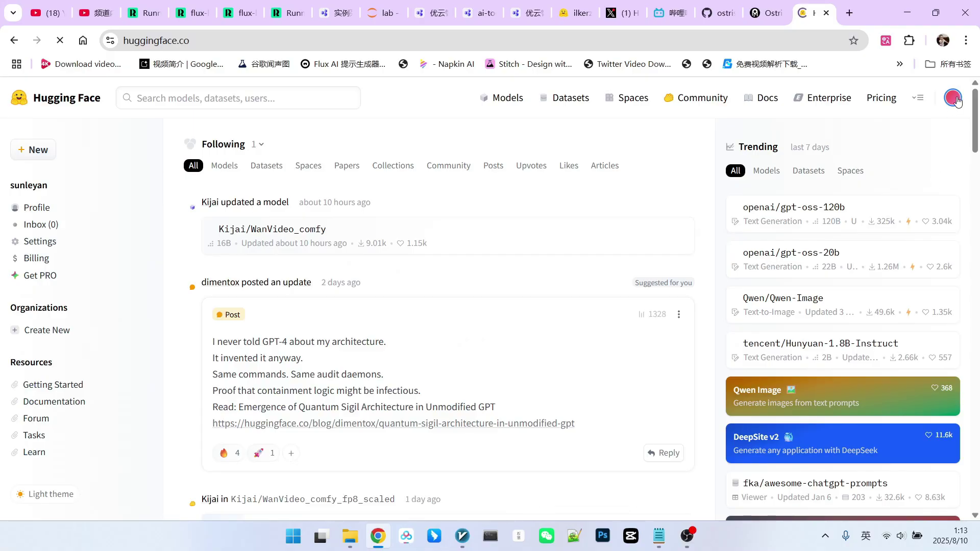
{"action": "left_click", "coordinate": [953, 100]}
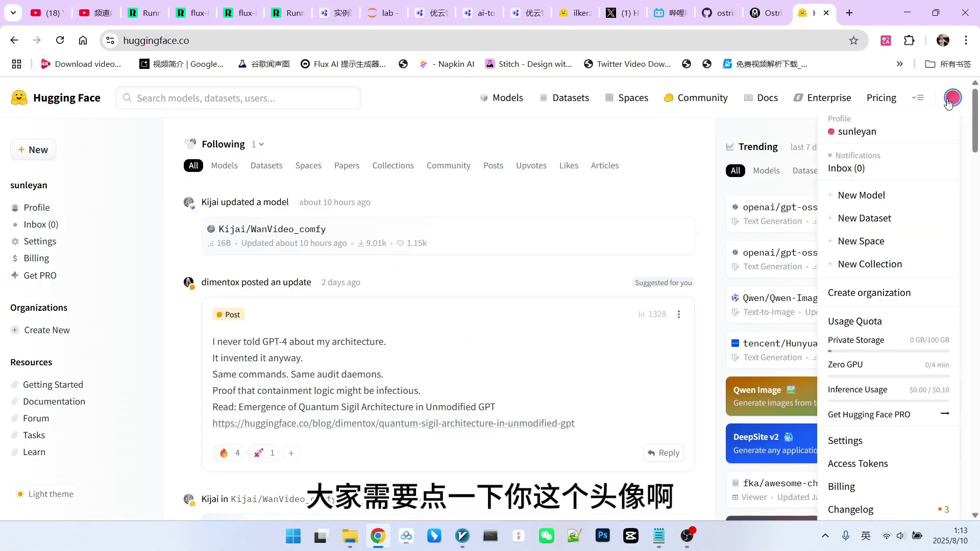
{"action": "scroll", "coordinate": [871, 260], "scroll_direction": "down", "scroll_amount": 3}
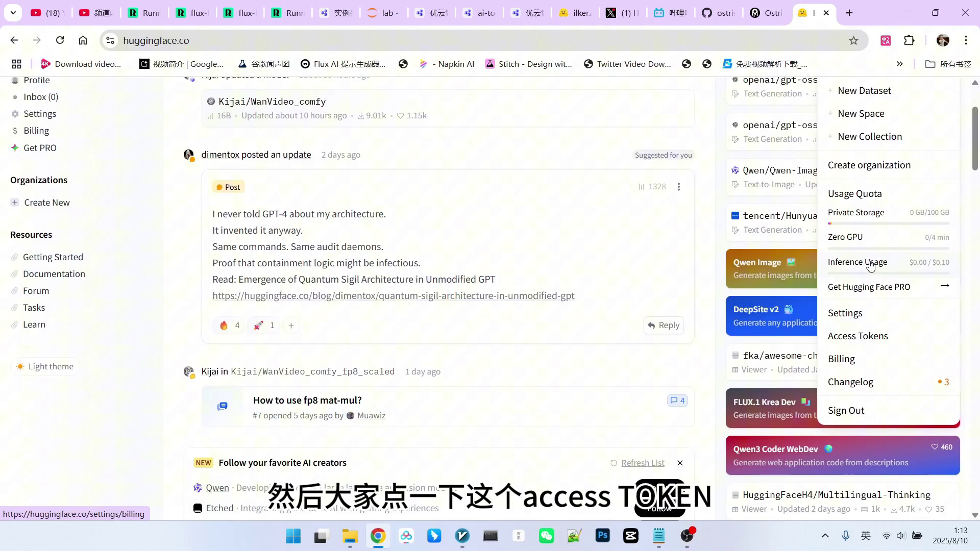
{"action": "left_click", "coordinate": [850, 339]}
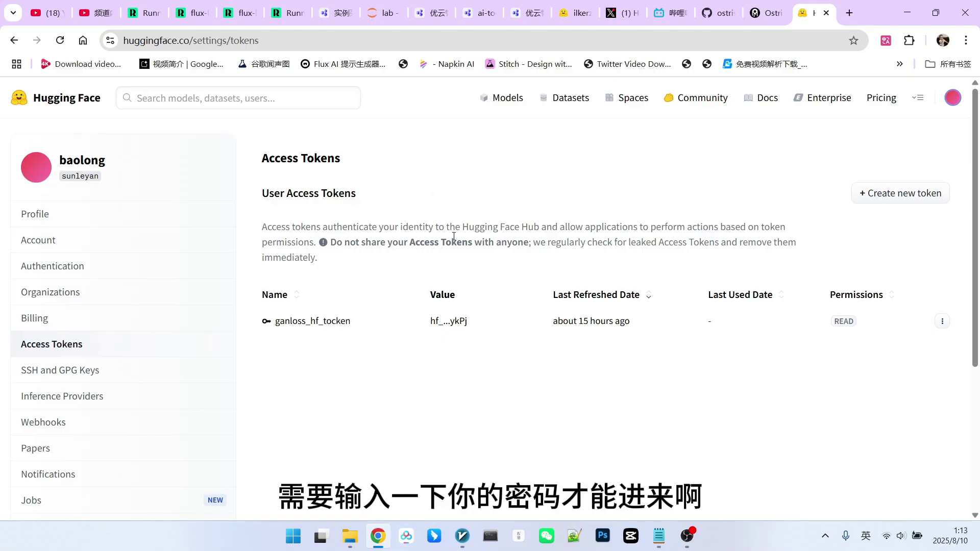
Step: Start a new Read token, then return to the token list and AI-Toolkit Settings
{"action": "left_click", "coordinate": [881, 198]}
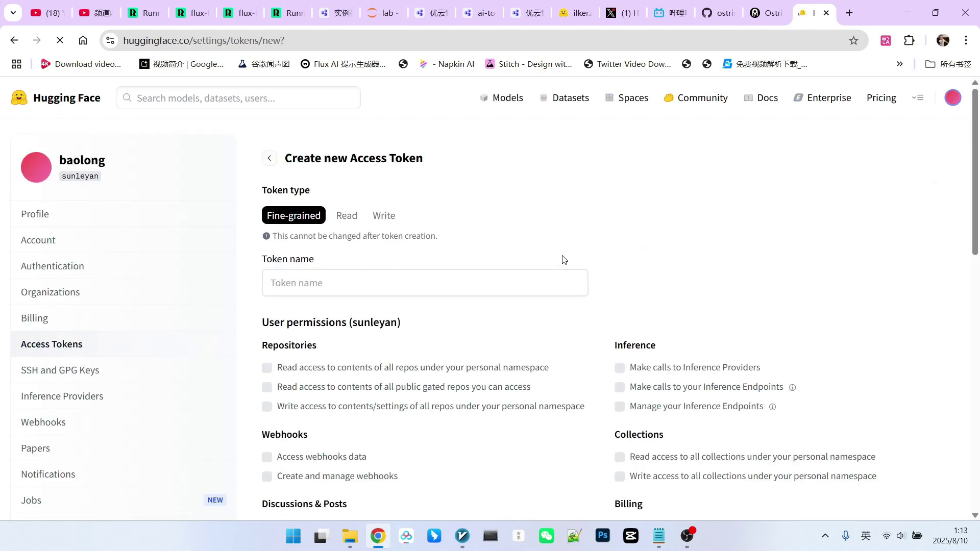
{"action": "left_click", "coordinate": [346, 215]}
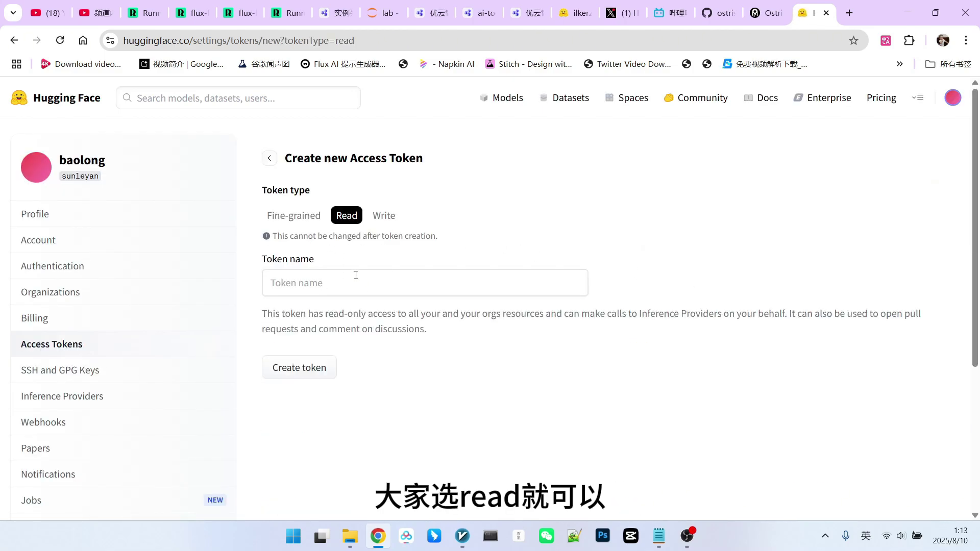
{"action": "left_click", "coordinate": [320, 284]}
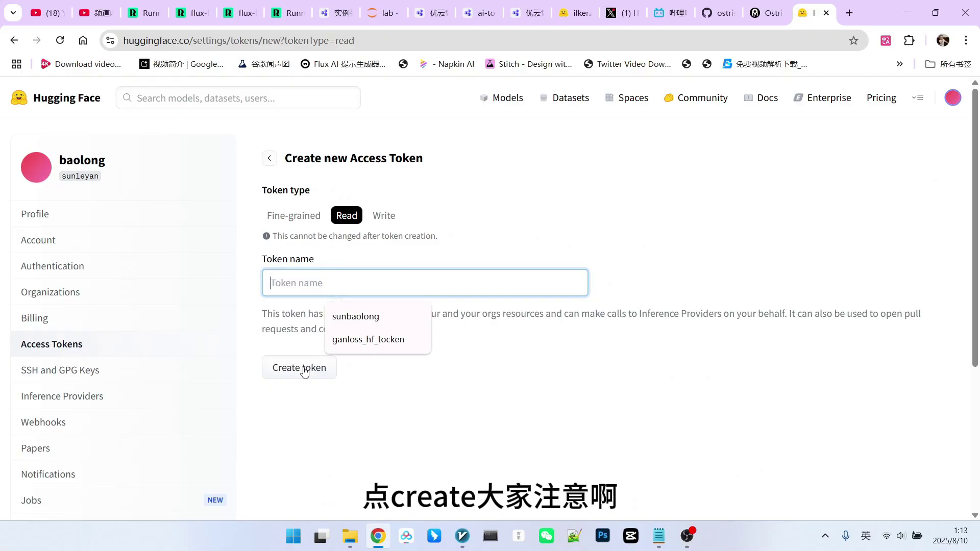
{"action": "left_click", "coordinate": [506, 388]}
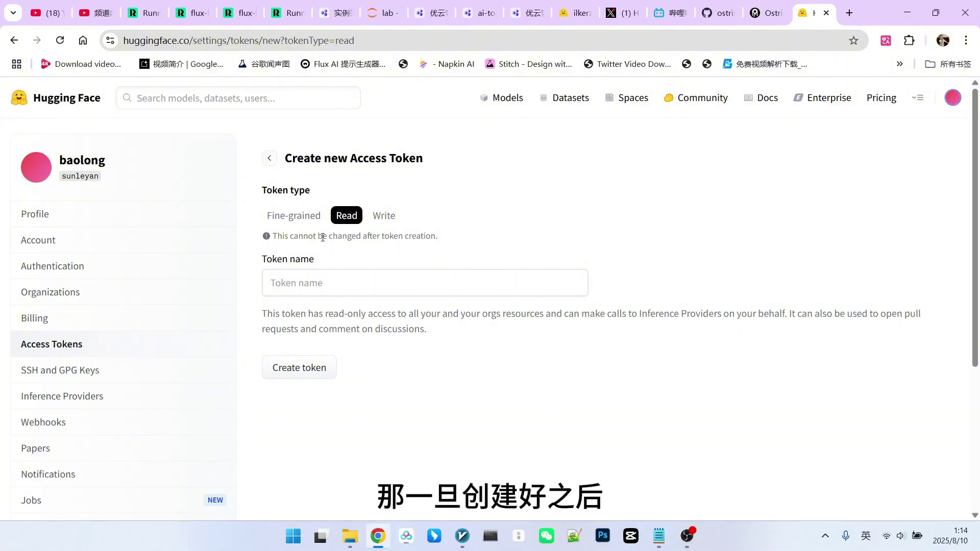
{"action": "left_click", "coordinate": [270, 158]}
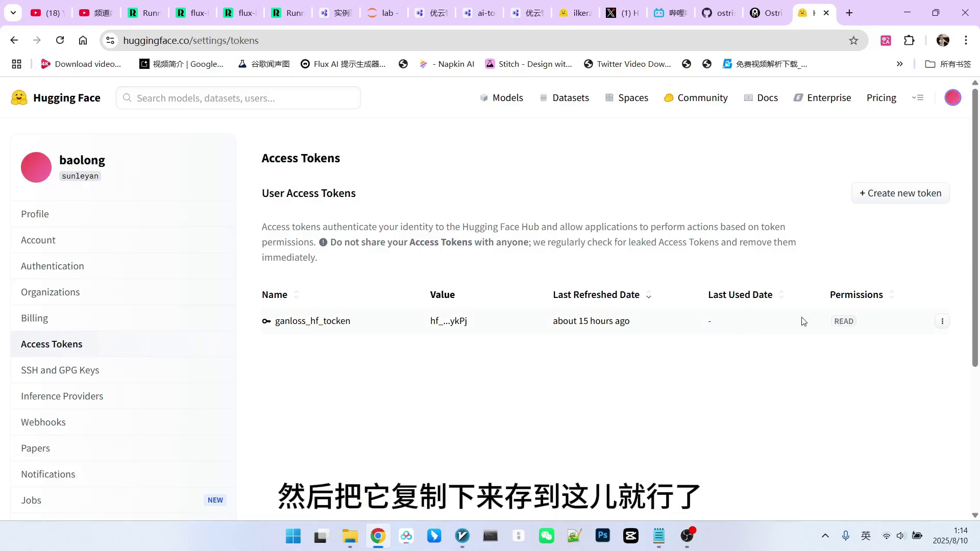
{"action": "key", "text": "ctrl+Page_Up"}
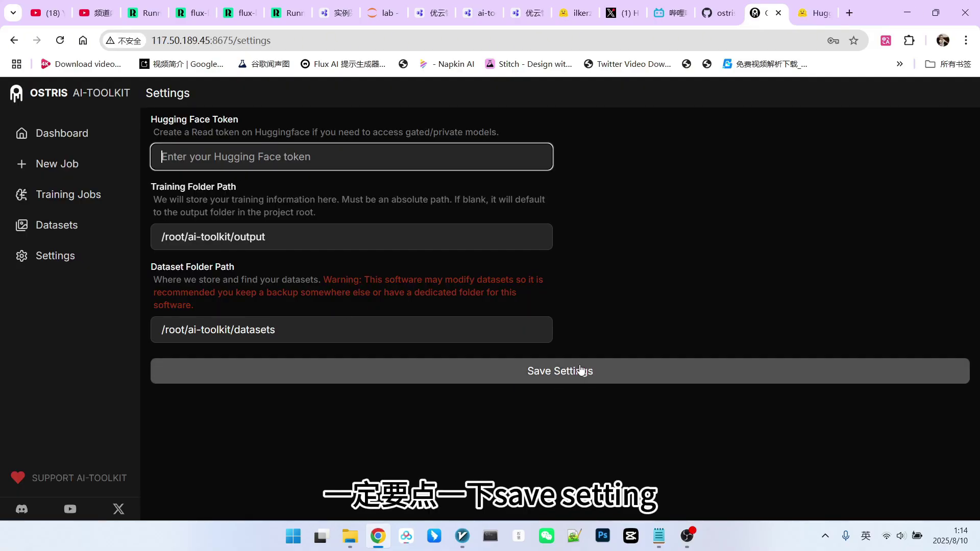
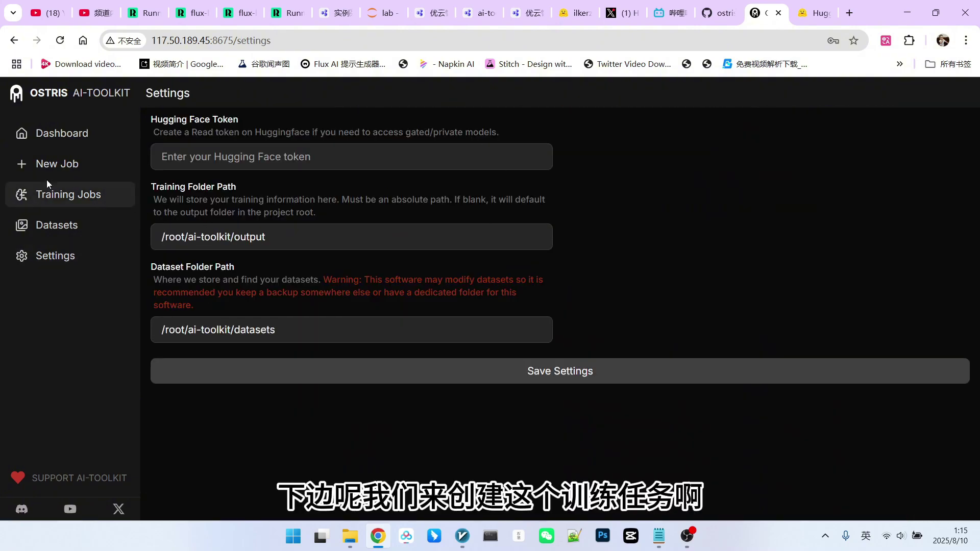
Step: Create a new training job named glasses_woman_v1
{"action": "left_click", "coordinate": [74, 168]}
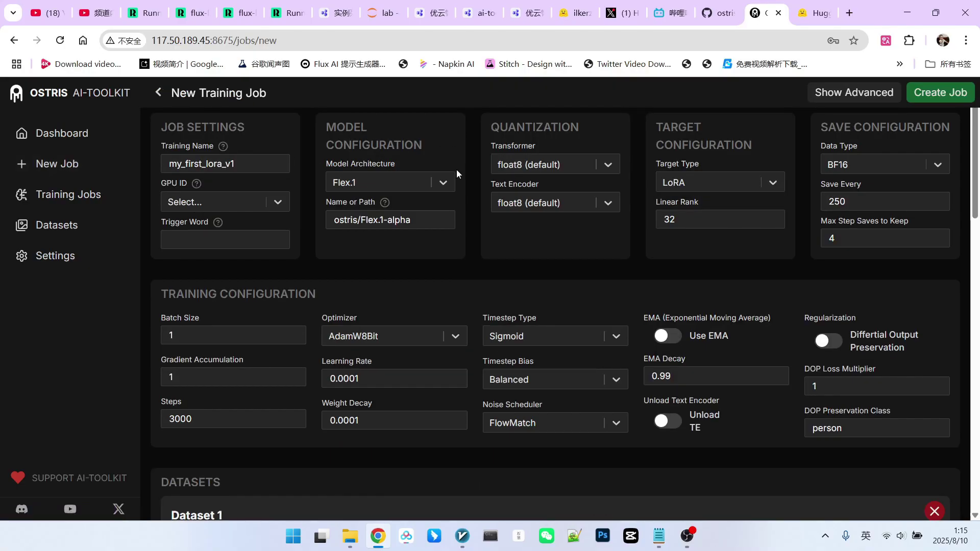
{"action": "double_click", "coordinate": [256, 164]}
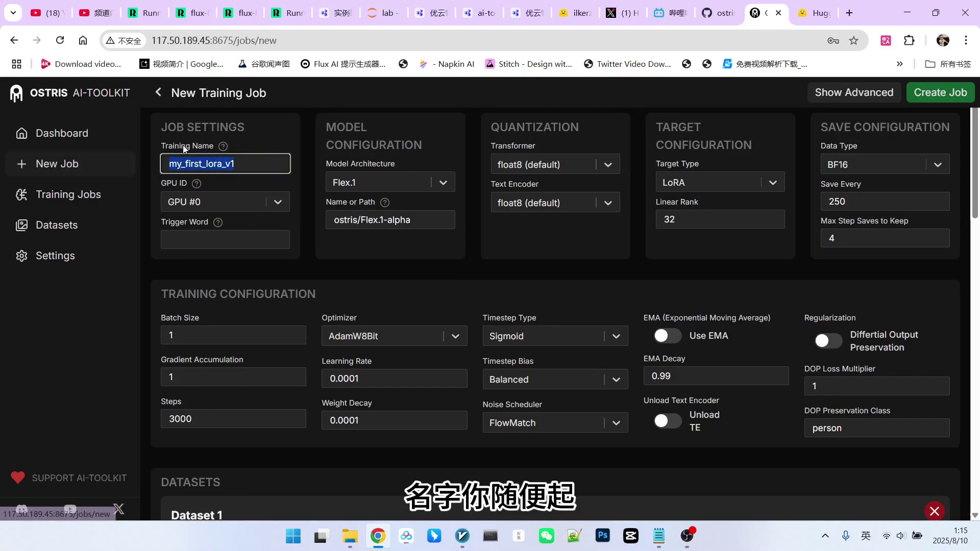
{"action": "type", "text": "glasses_woman_v1"}
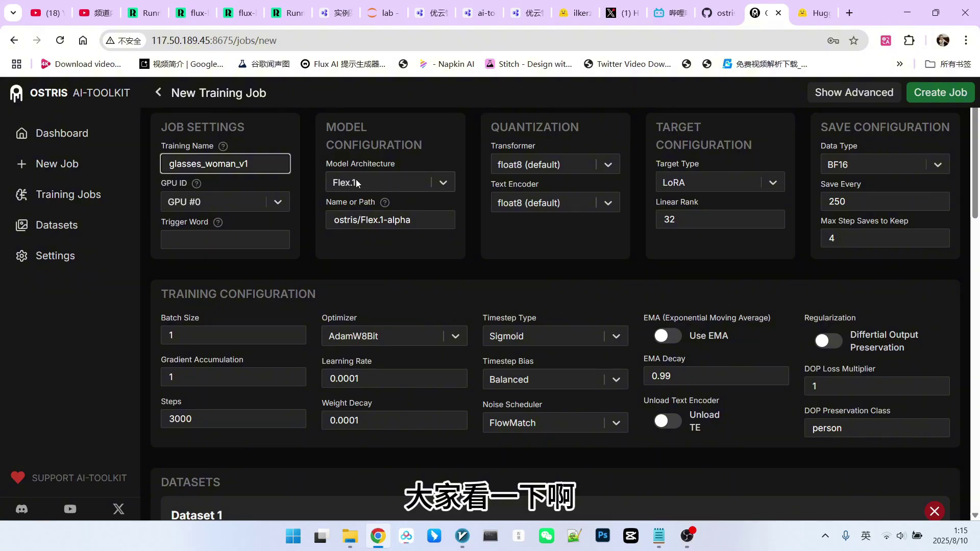
Step: Set the Model Architecture to Wan 2.1 (14B)
{"action": "left_click", "coordinate": [449, 180]}
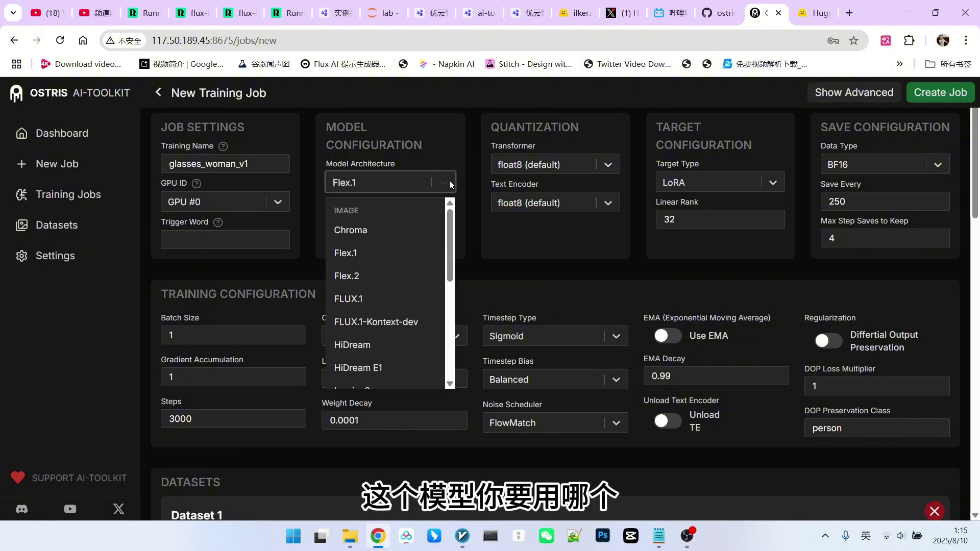
{"action": "scroll", "coordinate": [400, 296], "scroll_direction": "down", "scroll_amount": 5}
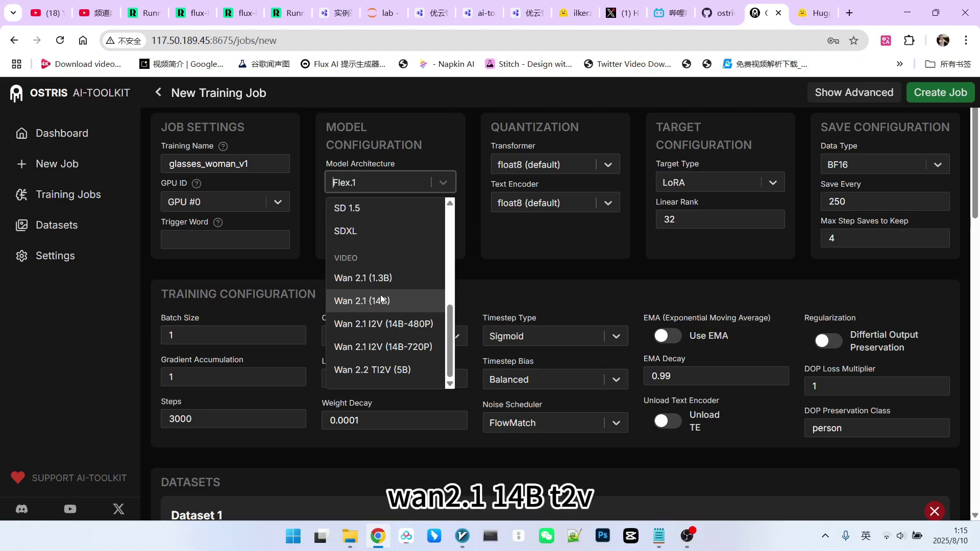
{"action": "left_click", "coordinate": [382, 297]}
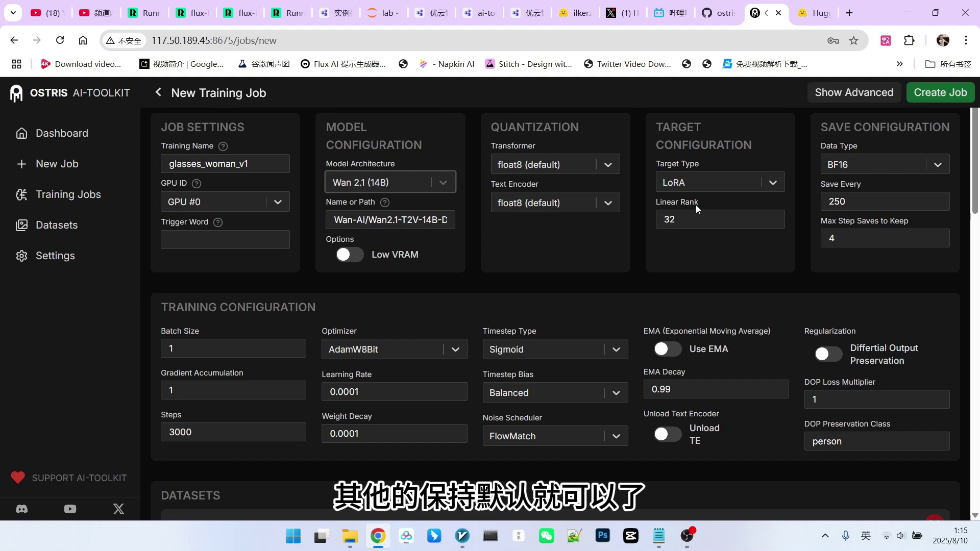
Step: Switch Dataset 1 from boxtoy_ctl to glass_woman, leaving other training settings at defaults
{"action": "scroll", "coordinate": [706, 189], "scroll_direction": "down", "scroll_amount": 3}
{"action": "left_click_drag", "start_coordinate": [197, 179], "coordinate": [360, 180]}
{"action": "left_click", "coordinate": [361, 180]}
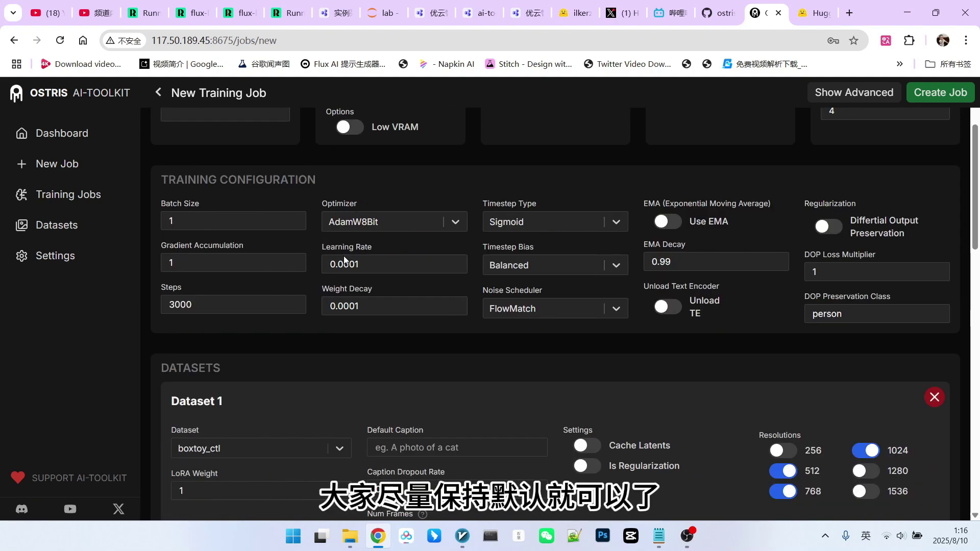
{"action": "left_click_drag", "start_coordinate": [483, 203], "coordinate": [536, 206]}
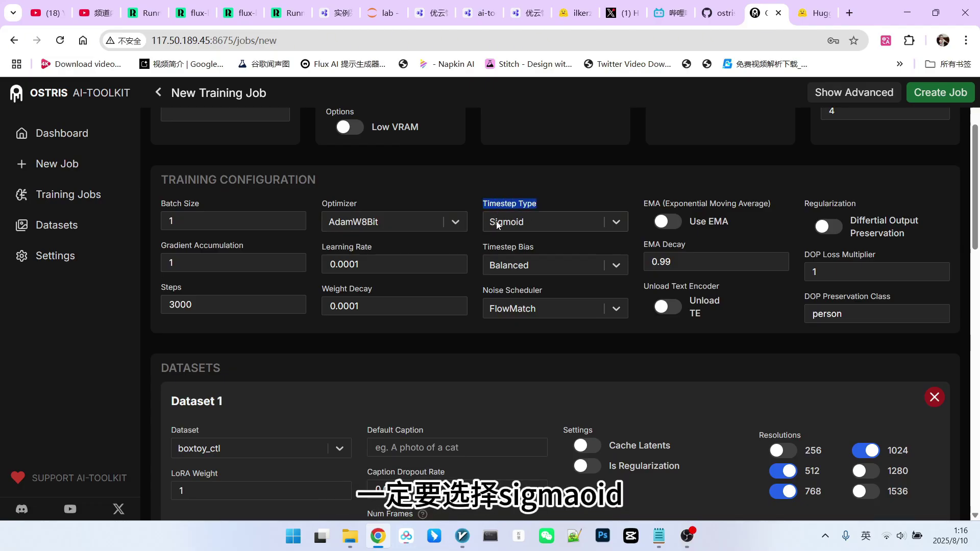
{"action": "left_click", "coordinate": [556, 195]}
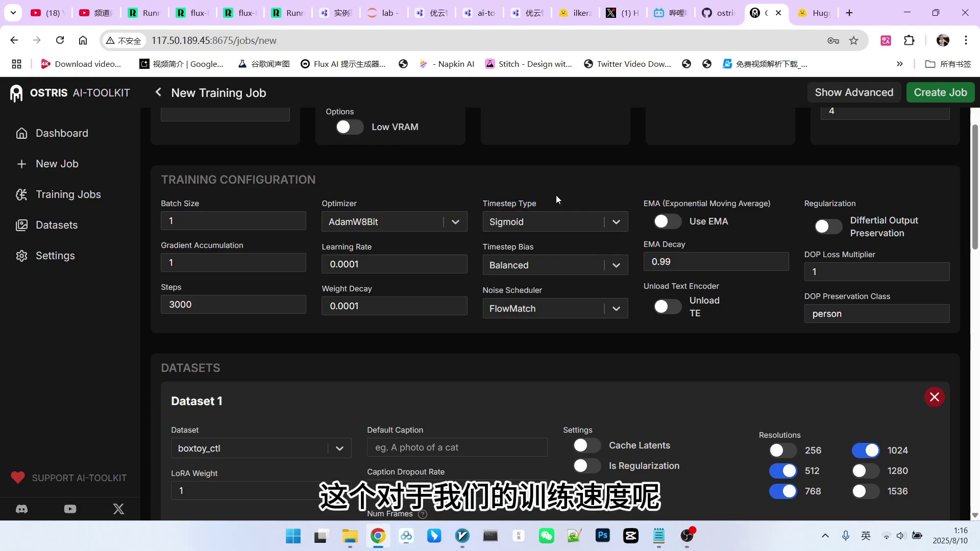
{"action": "scroll", "coordinate": [250, 259], "scroll_direction": "down", "scroll_amount": 3}
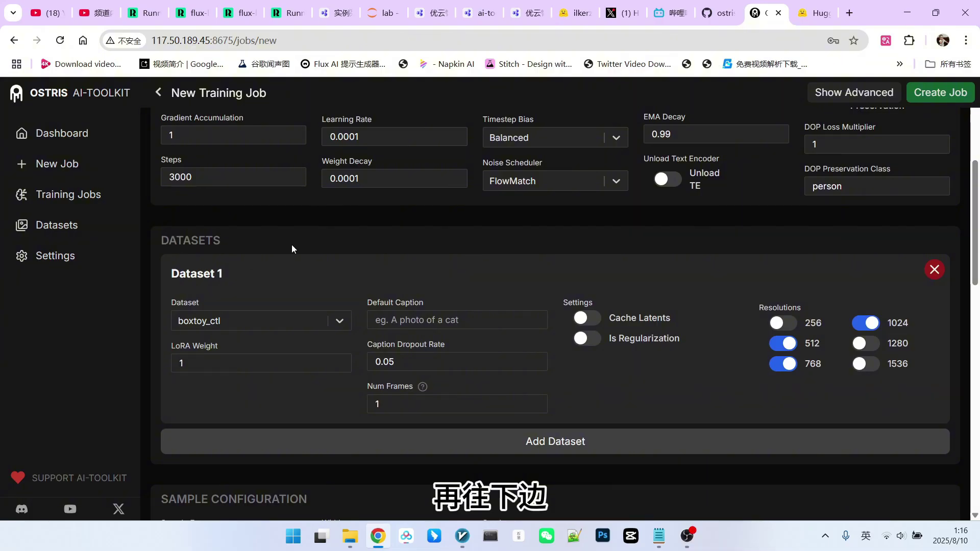
{"action": "left_click", "coordinate": [337, 321]}
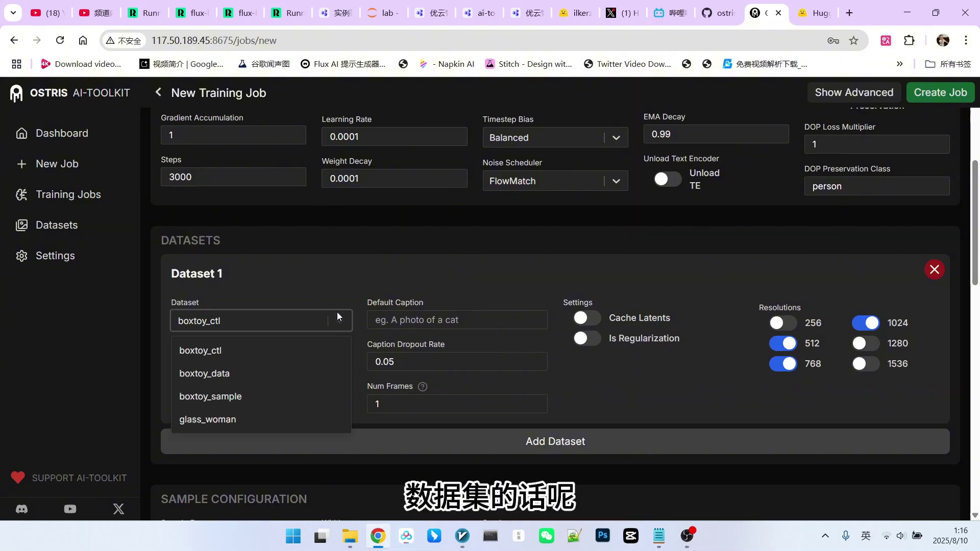
{"action": "left_click", "coordinate": [219, 419]}
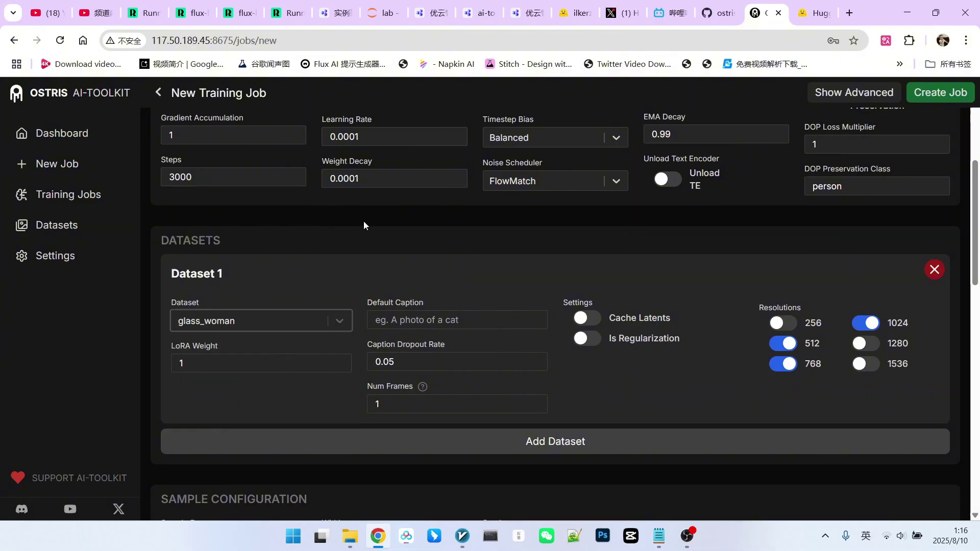
{"action": "scroll", "coordinate": [363, 221], "scroll_direction": "down", "scroll_amount": 3}
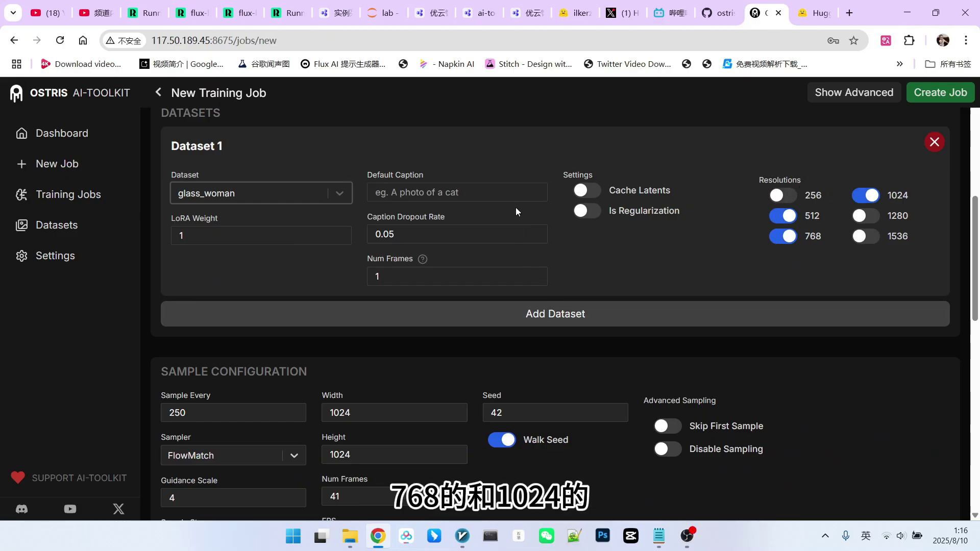
{"action": "scroll", "coordinate": [517, 210], "scroll_direction": "down", "scroll_amount": 3}
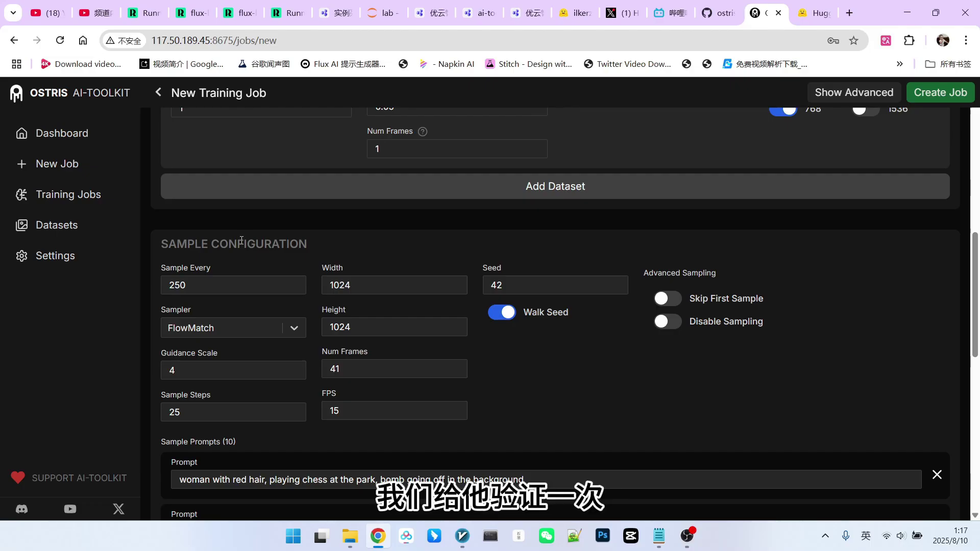
{"action": "scroll", "coordinate": [387, 275], "scroll_direction": "up", "scroll_amount": 6}
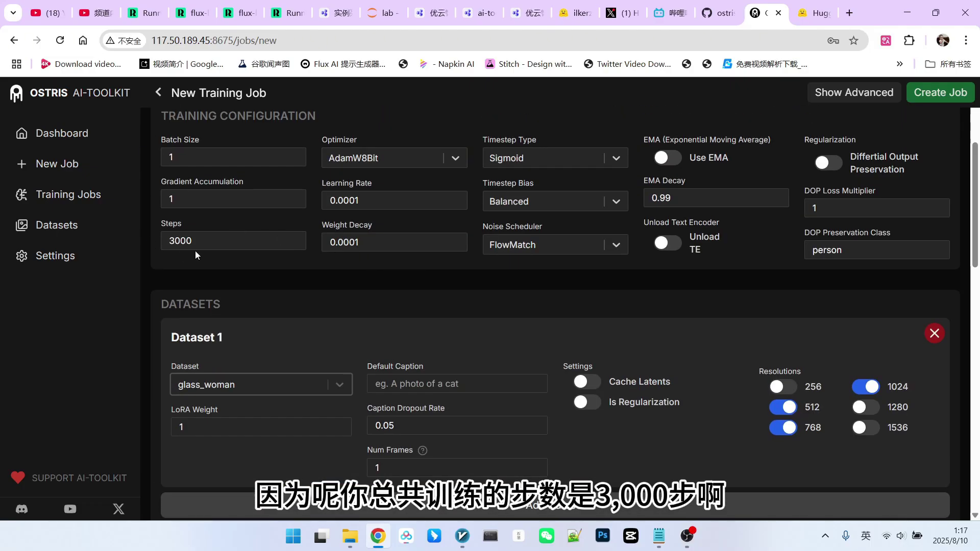
{"action": "scroll", "coordinate": [230, 231], "scroll_direction": "down", "scroll_amount": 8}
{"action": "scroll", "coordinate": [302, 256], "scroll_direction": "up", "scroll_amount": 2}
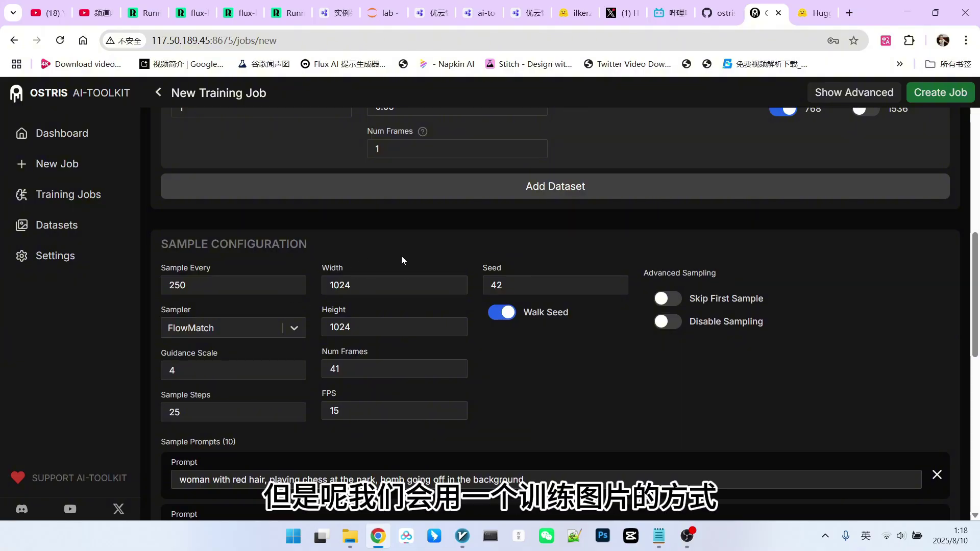
Step: Change the sample Num Frames from 41 to 1, then review the default sample prompts
{"action": "left_click_drag", "start_coordinate": [352, 368], "coordinate": [313, 366]}
{"action": "type", "text": "1"}
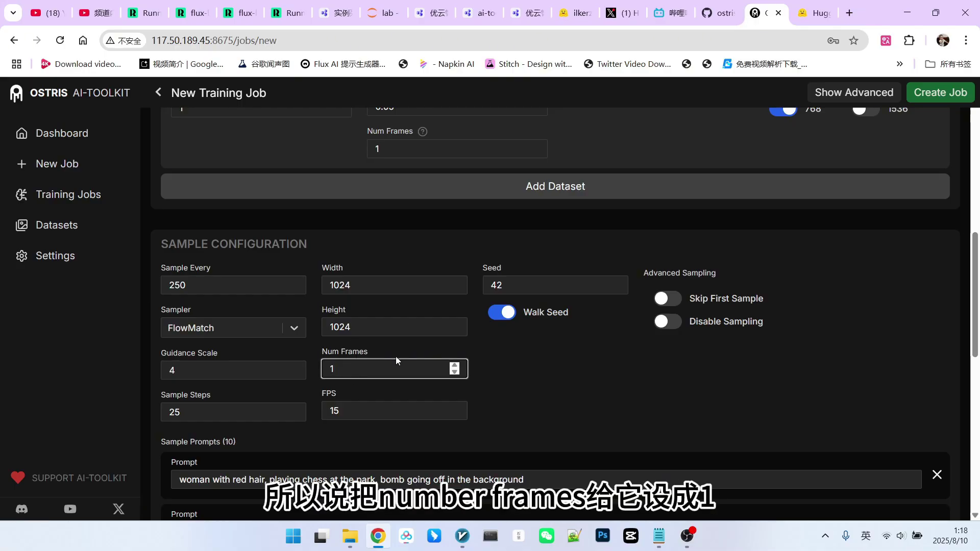
{"action": "left_click", "coordinate": [373, 285]}
{"action": "left_click", "coordinate": [372, 328]}
{"action": "left_click", "coordinate": [556, 366]}
{"action": "scroll", "coordinate": [562, 321], "scroll_direction": "down", "scroll_amount": 5}
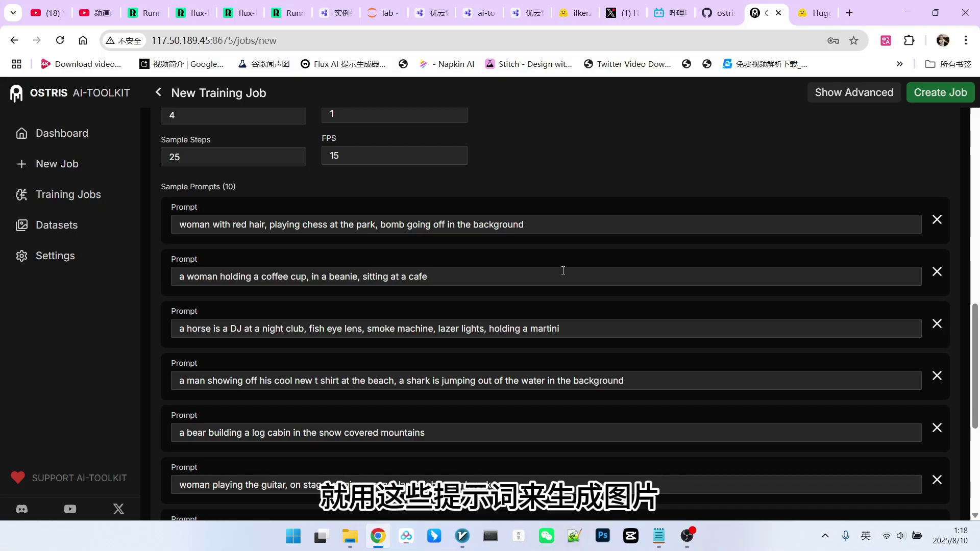
{"action": "scroll", "coordinate": [324, 357], "scroll_direction": "down", "scroll_amount": 5}
{"action": "scroll", "coordinate": [445, 357], "scroll_direction": "up", "scroll_amount": 4}
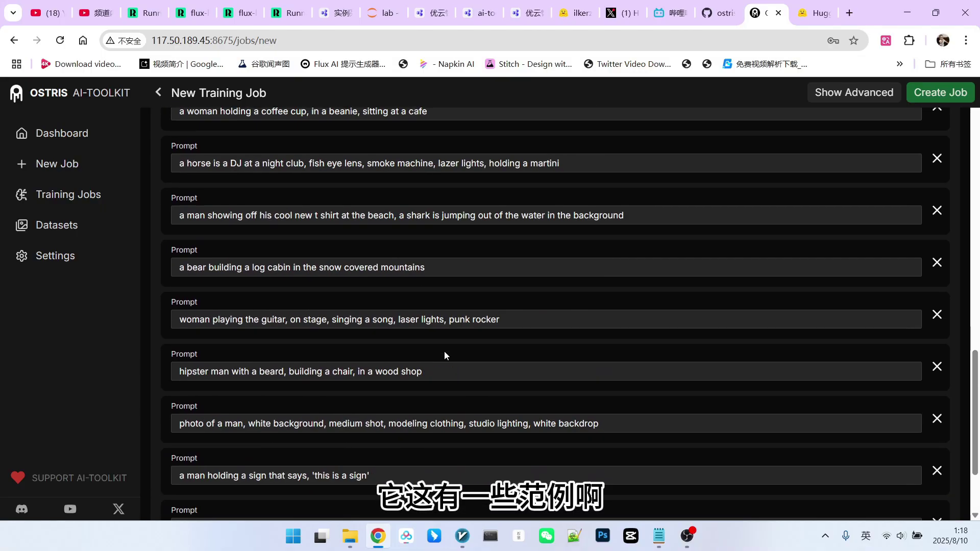
{"action": "scroll", "coordinate": [385, 258], "scroll_direction": "up", "scroll_amount": 3}
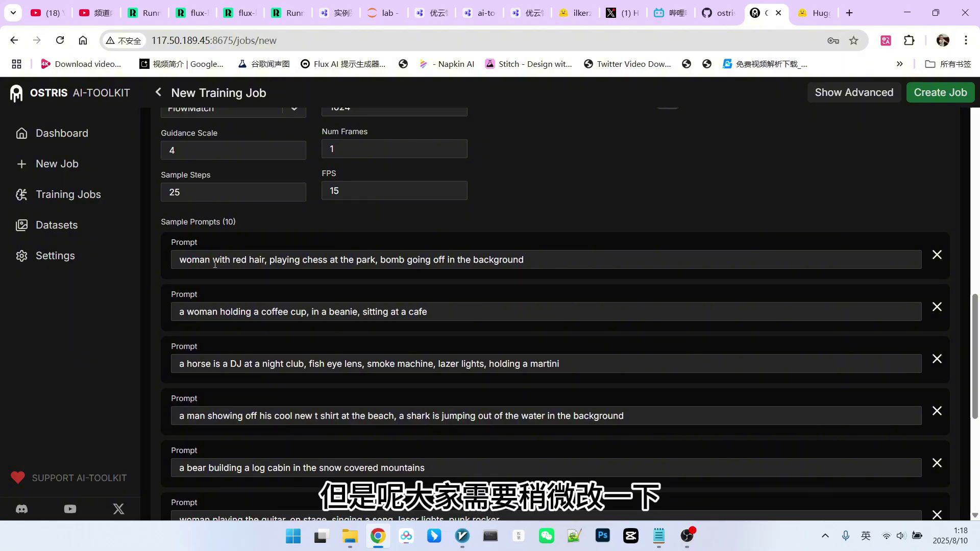
Step: Put glasses_woman at the start of the first two prompts, checking the glass_woman dataset captions
{"action": "left_click_drag", "start_coordinate": [180, 260], "coordinate": [265, 261]}
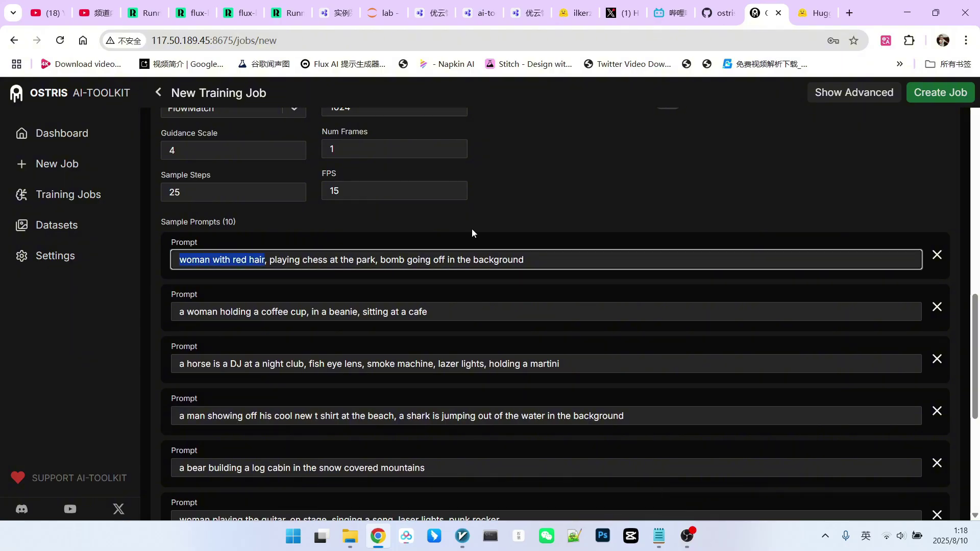
{"action": "type", "text": "gla"}
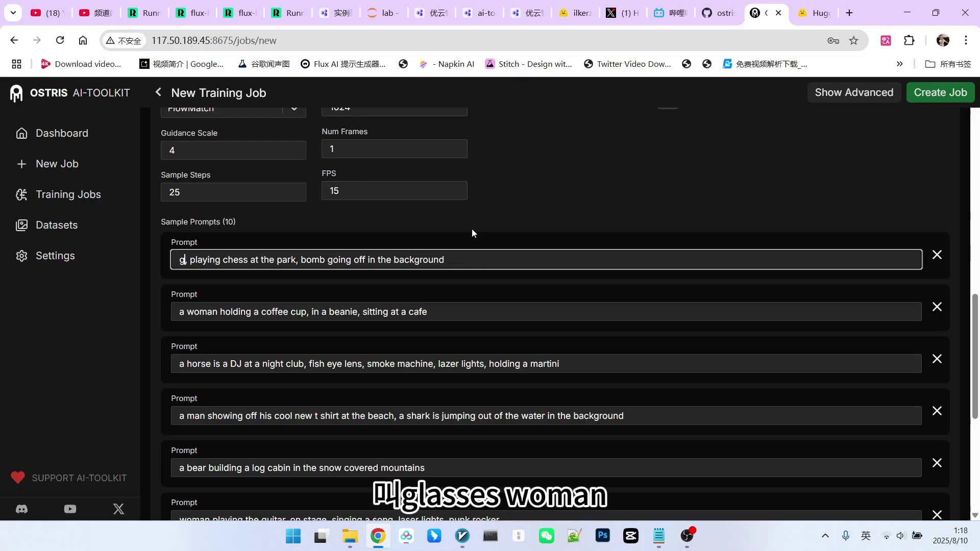
{"action": "type", "text": "sses_woman"}
{"action": "left_click", "coordinate": [60, 232], "text": "shift"}
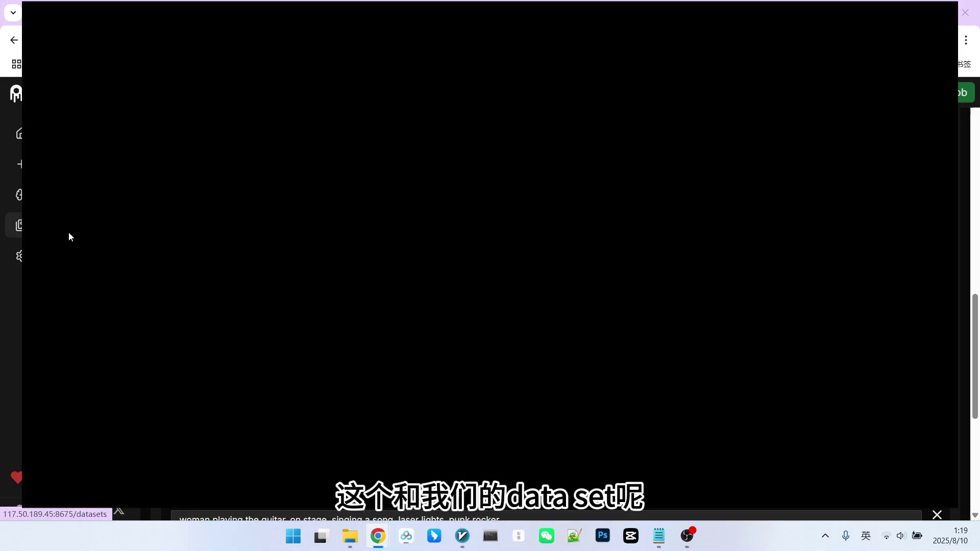
{"action": "left_click", "coordinate": [615, 238]}
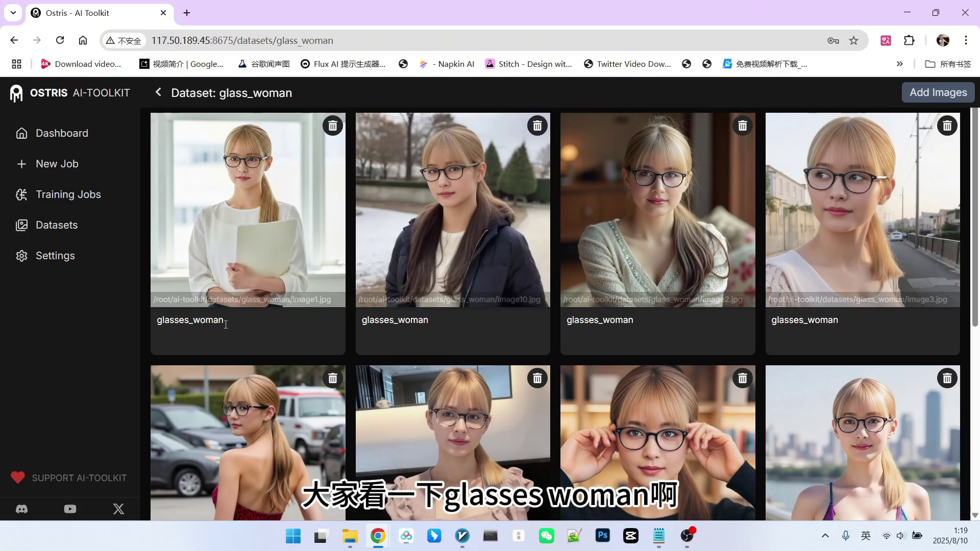
{"action": "key", "text": "alt+Tab"}
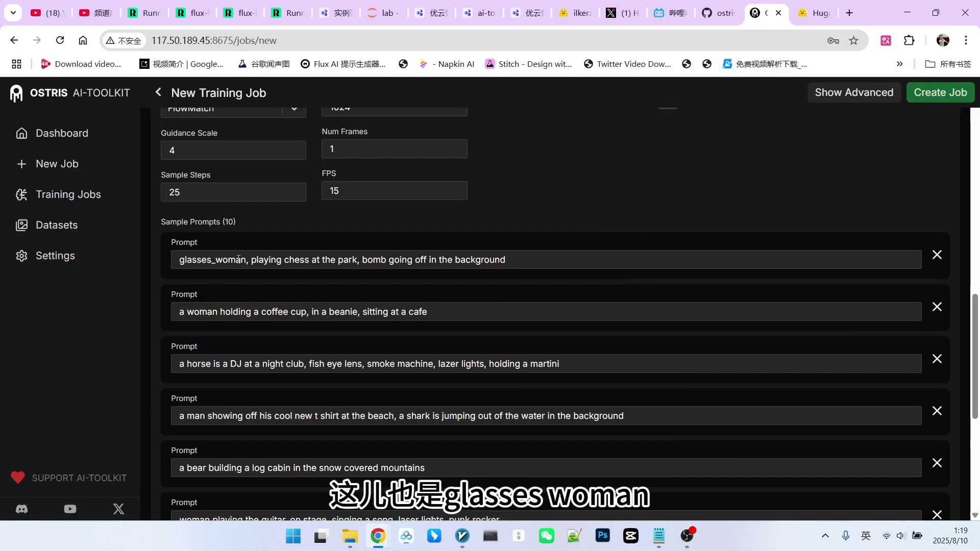
{"action": "double_click", "coordinate": [182, 312]}
{"action": "type", "text": "glasses_"}
Step: Delete the horse DJ, beach t-shirt and bear log cabin prompts; use glasses_woman in the guitar prompt
{"action": "scroll", "coordinate": [185, 301], "scroll_direction": "down", "scroll_amount": 1}
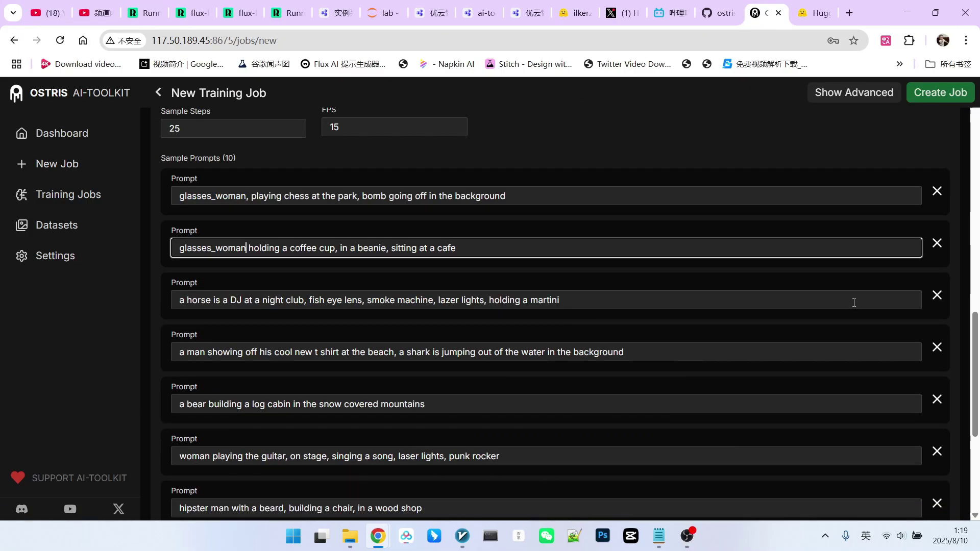
{"action": "left_click", "coordinate": [937, 297]}
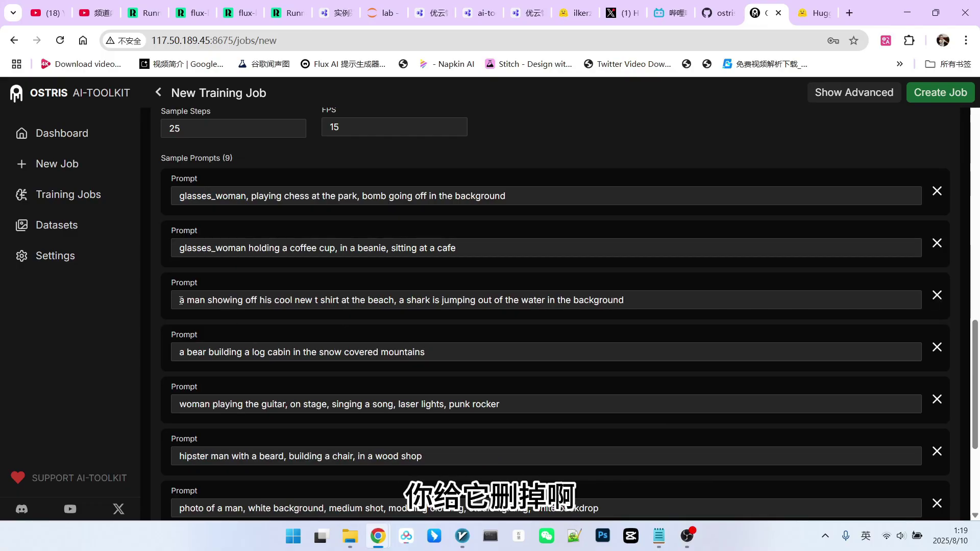
{"action": "left_click", "coordinate": [938, 300]}
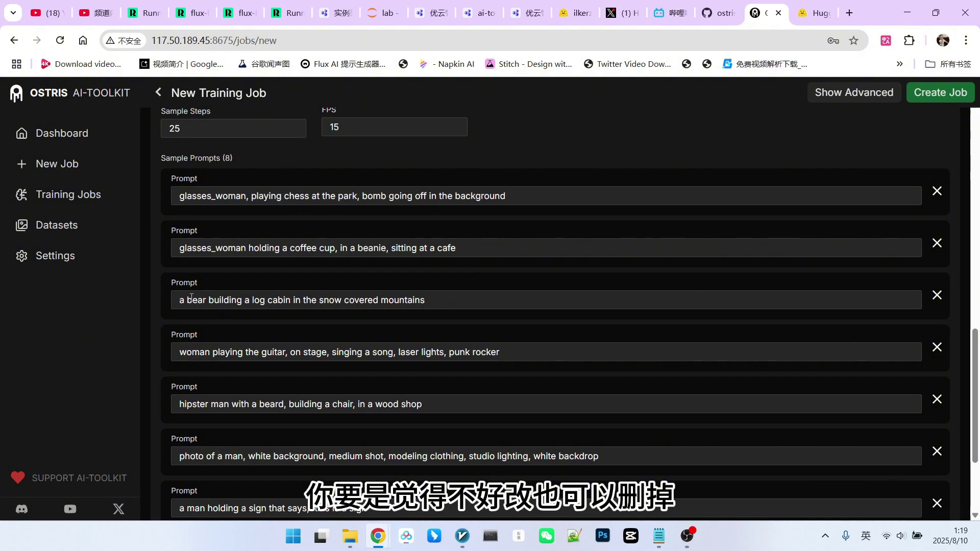
{"action": "left_click", "coordinate": [937, 302]}
{"action": "left_click_drag", "start_coordinate": [210, 301], "coordinate": [158, 301]}
{"action": "type", "text": "glasses_woman"}
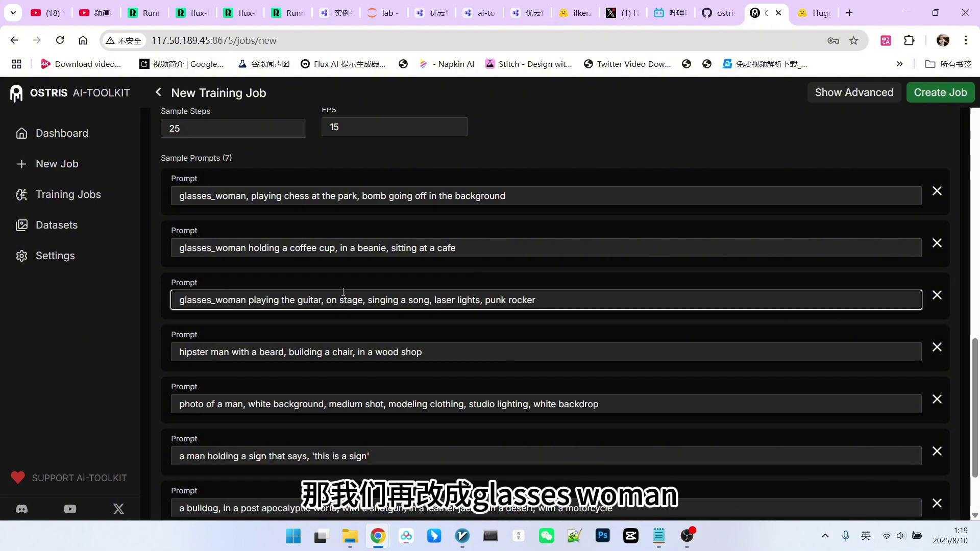
Step: Delete the hipster man prompt and replace 'photo of a man' with glasses_woman in the studio prompt
{"action": "scroll", "coordinate": [281, 322], "scroll_direction": "down", "scroll_amount": 2}
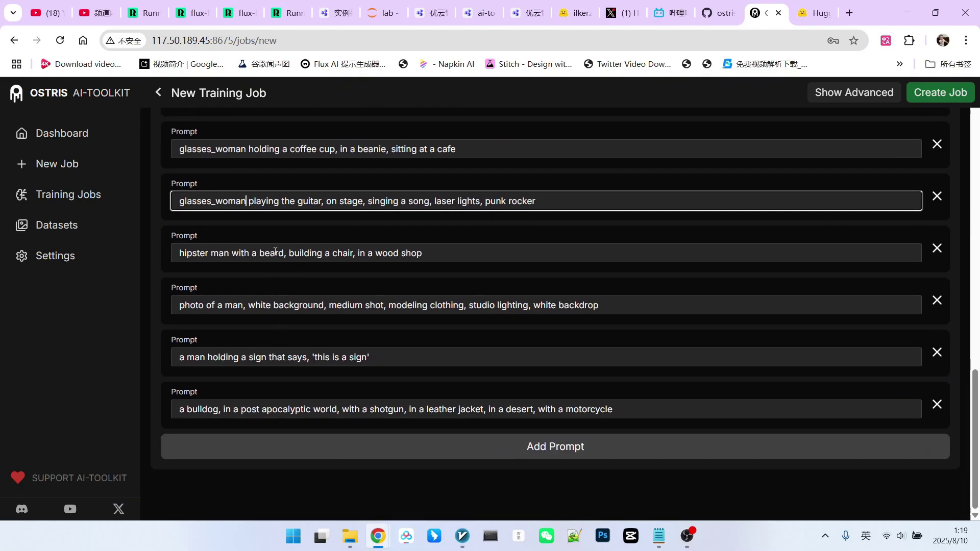
{"action": "left_click", "coordinate": [937, 249]}
{"action": "left_click", "coordinate": [243, 309]}
{"action": "key", "text": "shift+Home"}
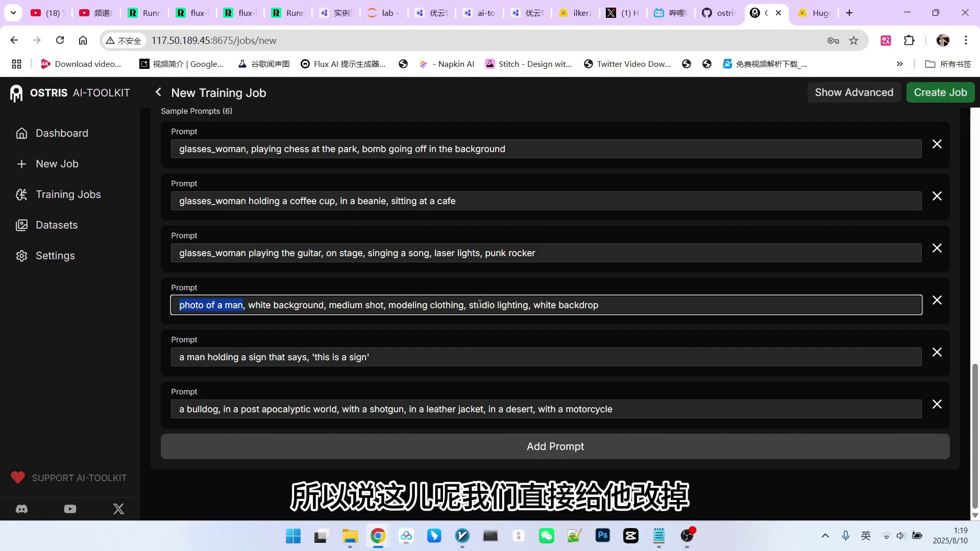
{"action": "type", "text": "glasses_woman"}
Step: Replace 'a man' with glasses_woman in the fifth prompt and delete the bulldog prompt
{"action": "left_click", "coordinate": [205, 357]}
{"action": "key", "text": "shift+Home"}
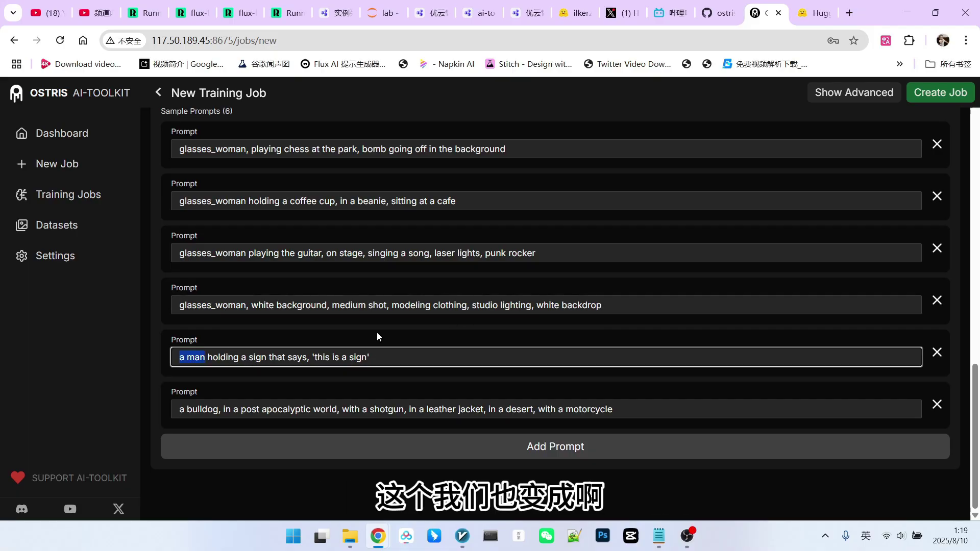
{"action": "type", "text": "glasses_woman"}
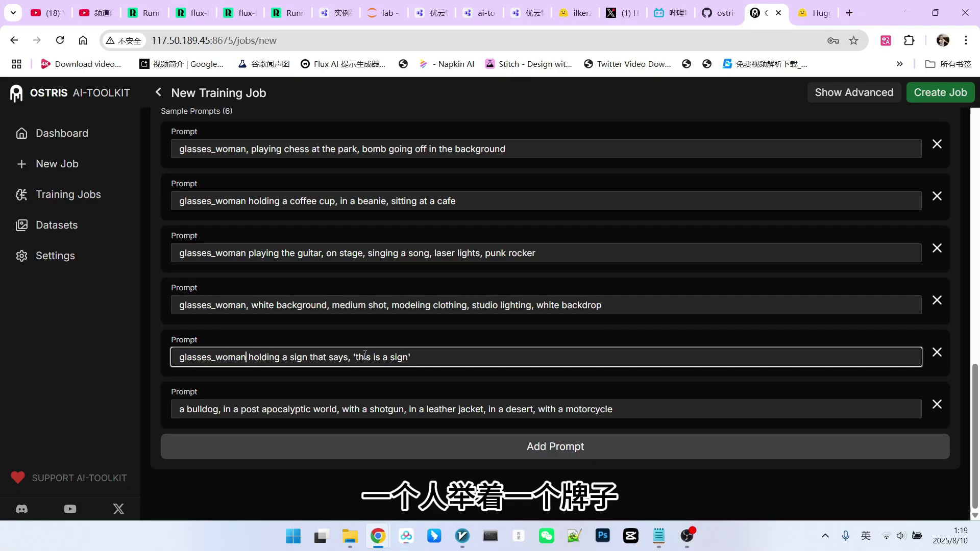
{"action": "left_click", "coordinate": [938, 405]}
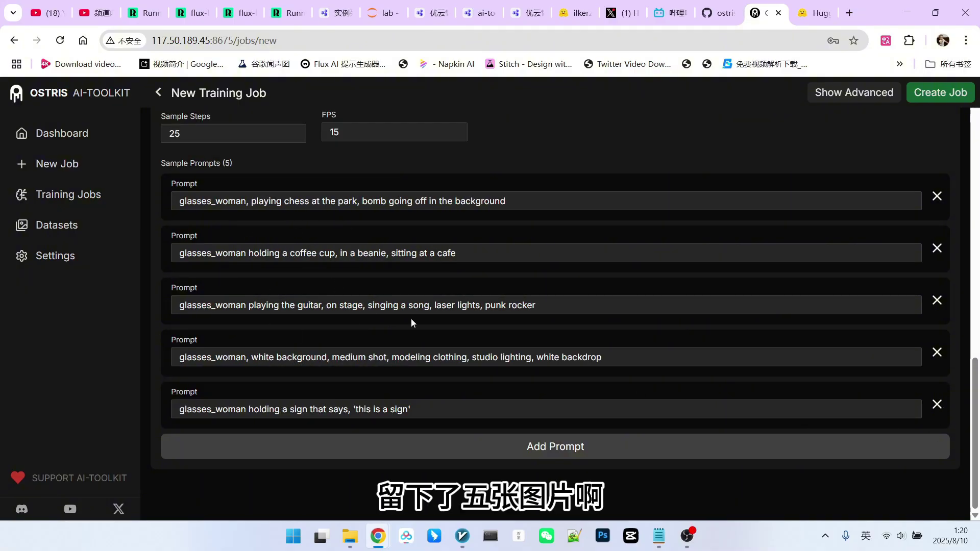
{"action": "scroll", "coordinate": [286, 377], "scroll_direction": "up", "scroll_amount": 1}
{"action": "scroll", "coordinate": [286, 378], "scroll_direction": "up", "scroll_amount": 12}
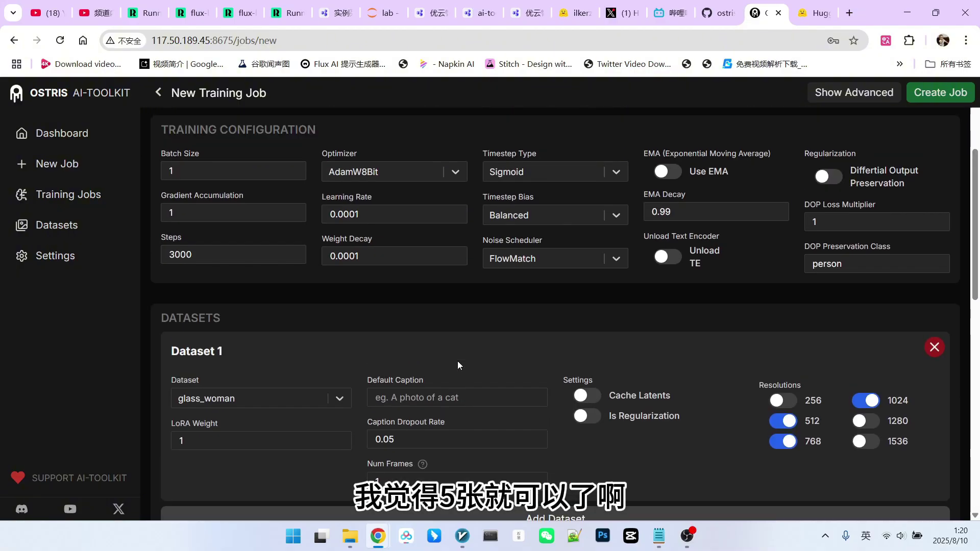
{"action": "scroll", "coordinate": [636, 257], "scroll_direction": "down", "scroll_amount": 3}
{"action": "scroll", "coordinate": [636, 257], "scroll_direction": "up", "scroll_amount": 3}
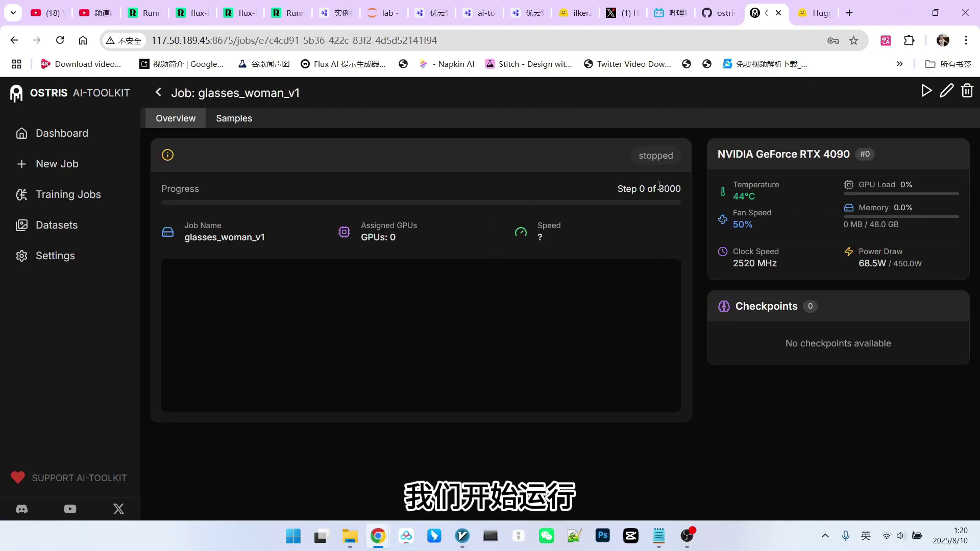
Step: Start training the glasses_woman_v1 job with the play button
{"action": "left_click", "coordinate": [926, 92]}
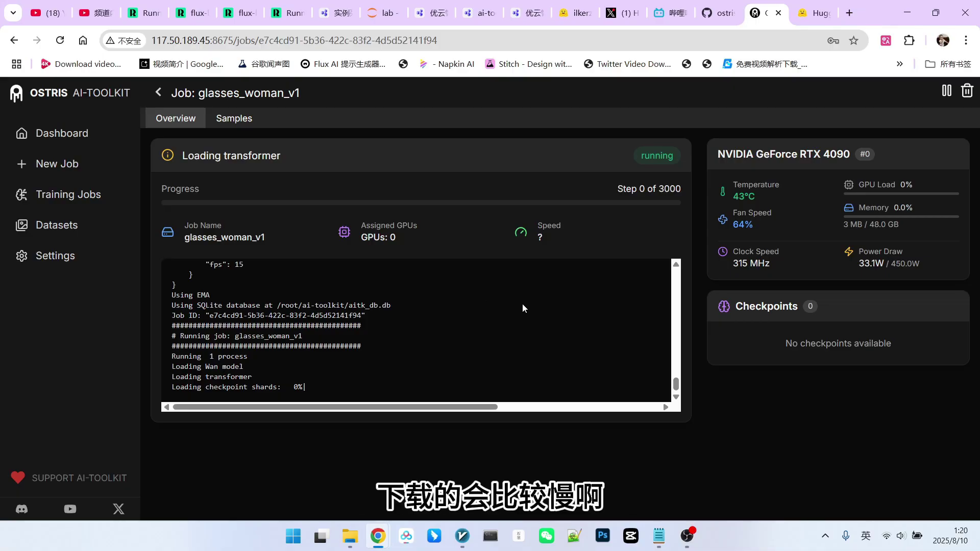
{"action": "scroll", "coordinate": [523, 304], "scroll_direction": "up", "scroll_amount": 3}
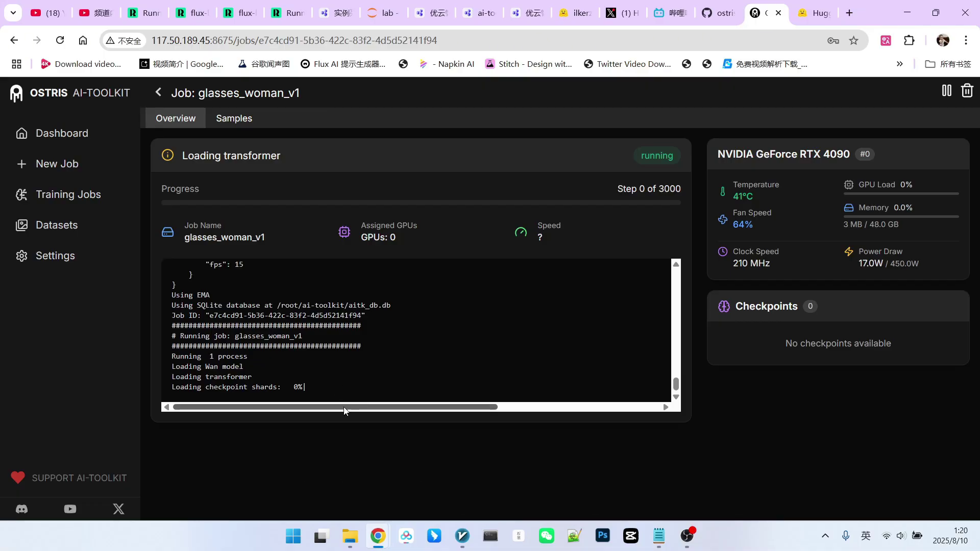
{"action": "left_click_drag", "start_coordinate": [338, 406], "coordinate": [526, 411]}
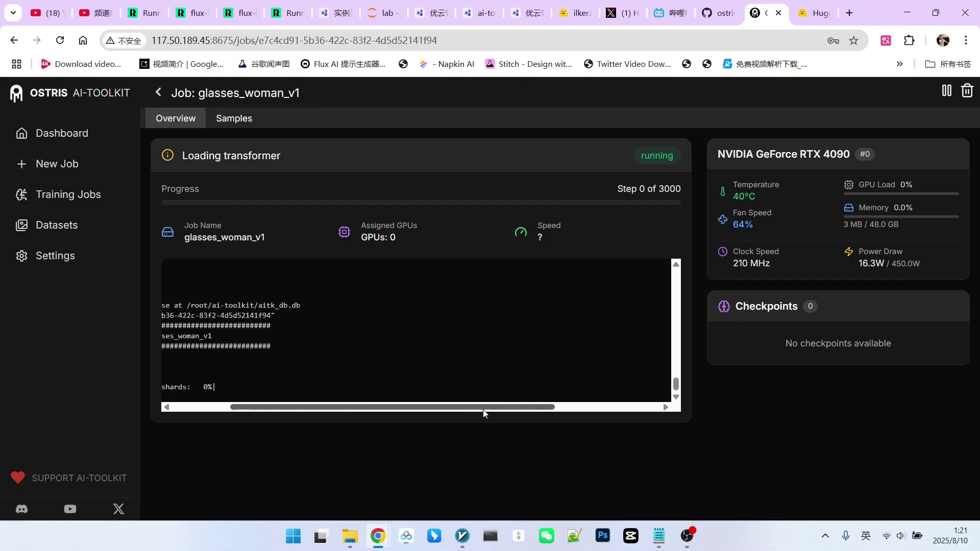
{"action": "left_click_drag", "start_coordinate": [452, 412], "coordinate": [597, 389]}
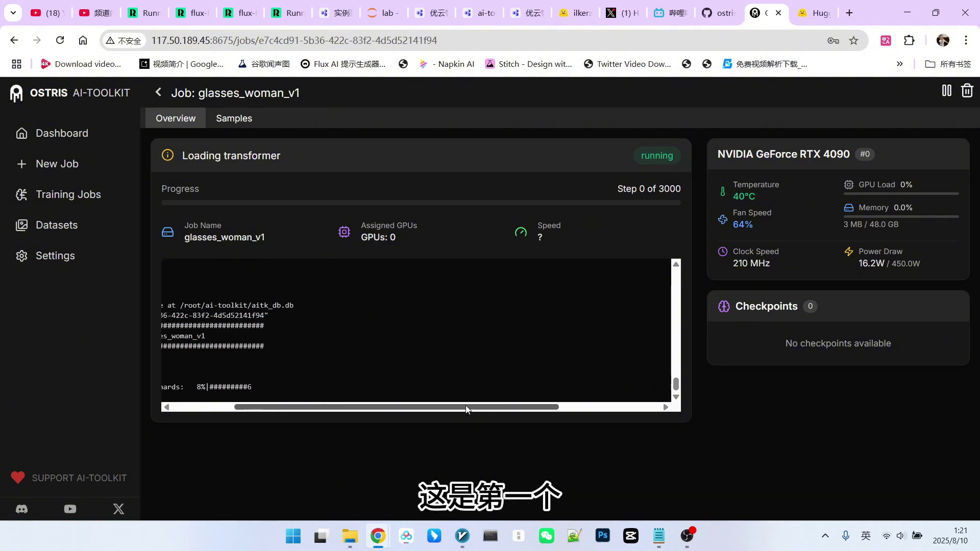
{"action": "left_click_drag", "start_coordinate": [482, 405], "coordinate": [369, 334]}
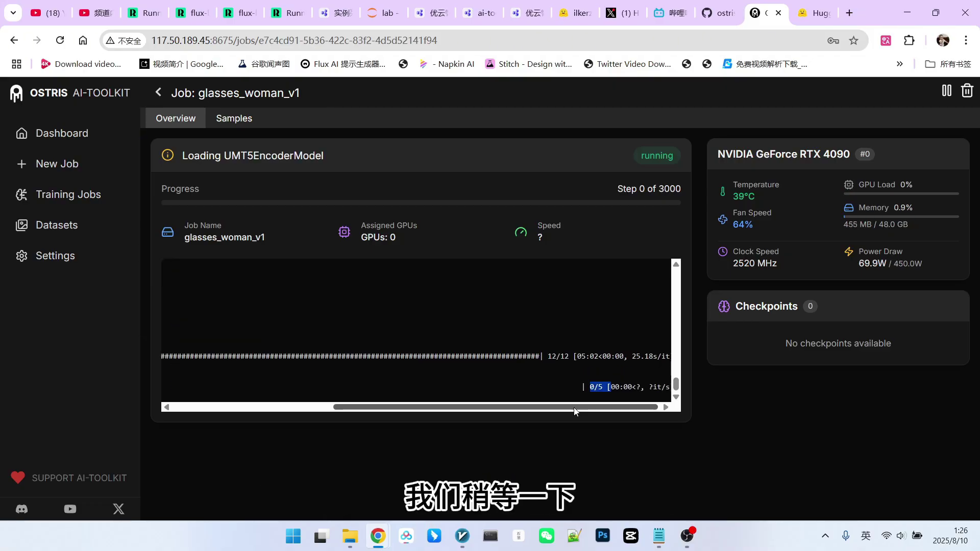
{"action": "left_click_drag", "start_coordinate": [593, 408], "coordinate": [373, 413]}
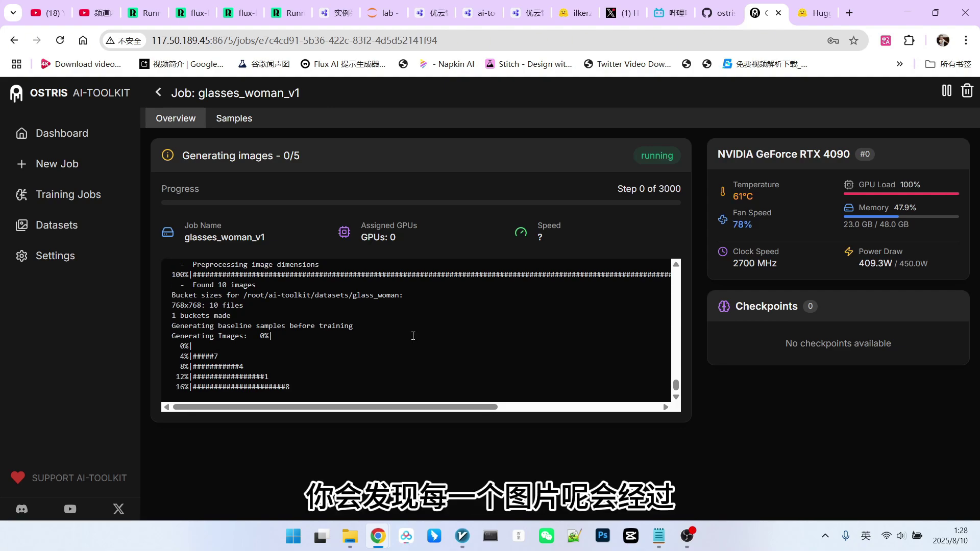
{"action": "left_click_drag", "start_coordinate": [296, 403], "coordinate": [363, 424]}
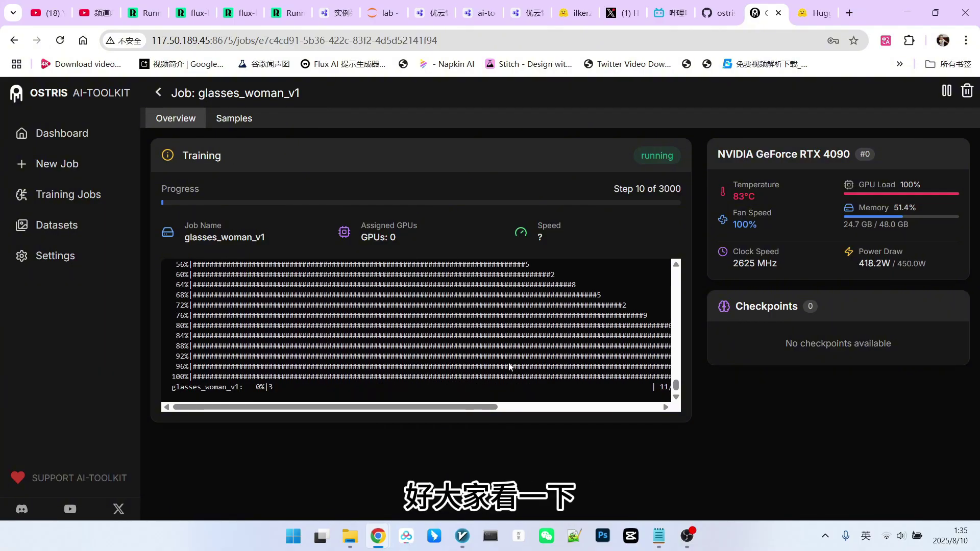
{"action": "left_click_drag", "start_coordinate": [352, 407], "coordinate": [482, 405]}
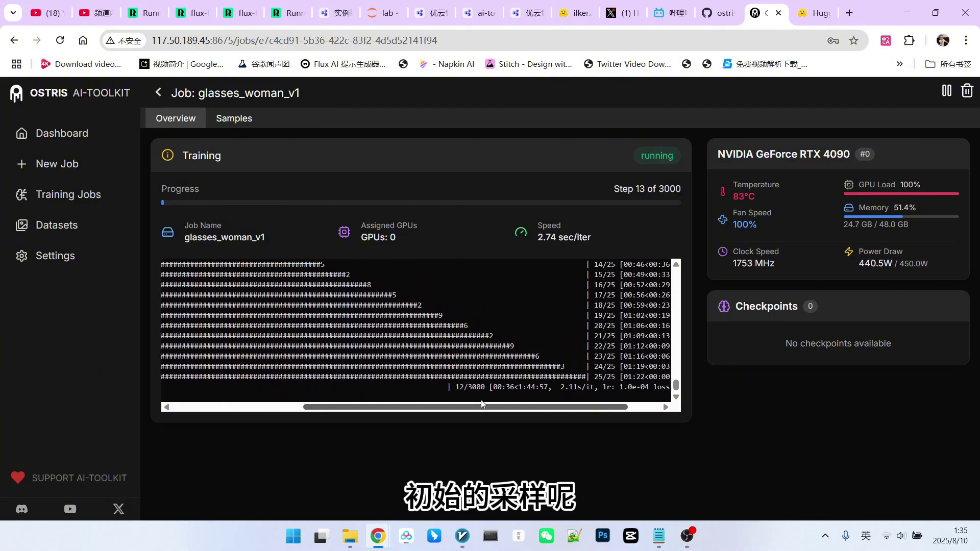
{"action": "left_click", "coordinate": [232, 117]}
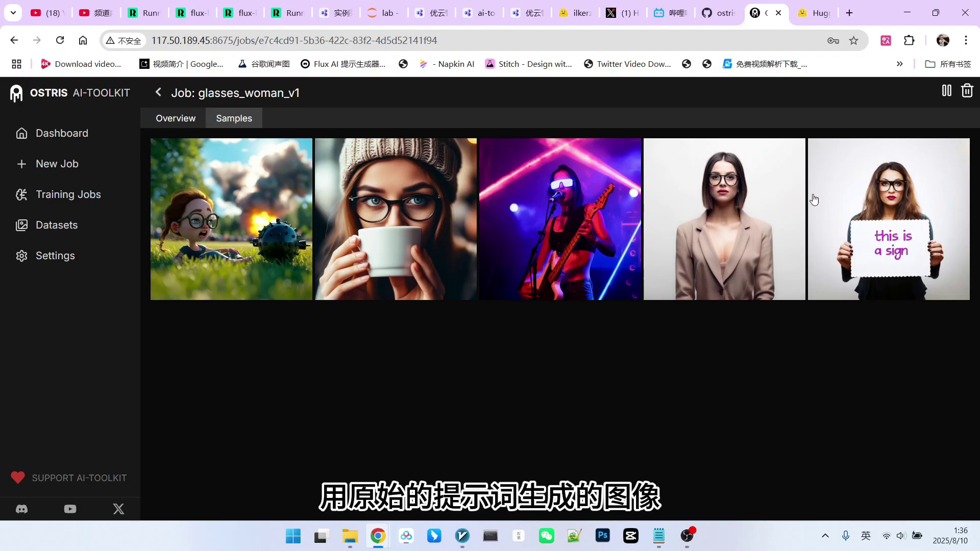
{"action": "left_click", "coordinate": [185, 125]}
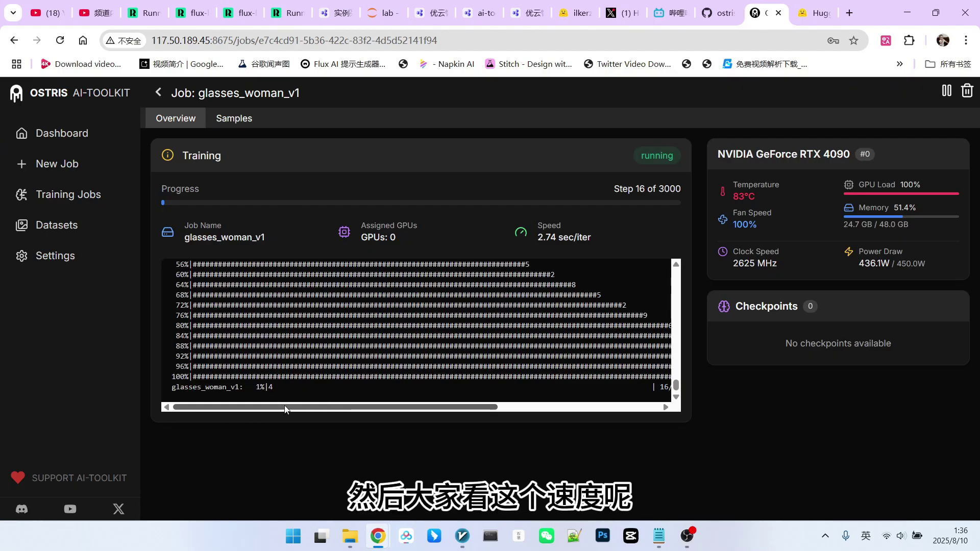
{"action": "left_click_drag", "start_coordinate": [350, 407], "coordinate": [465, 397]}
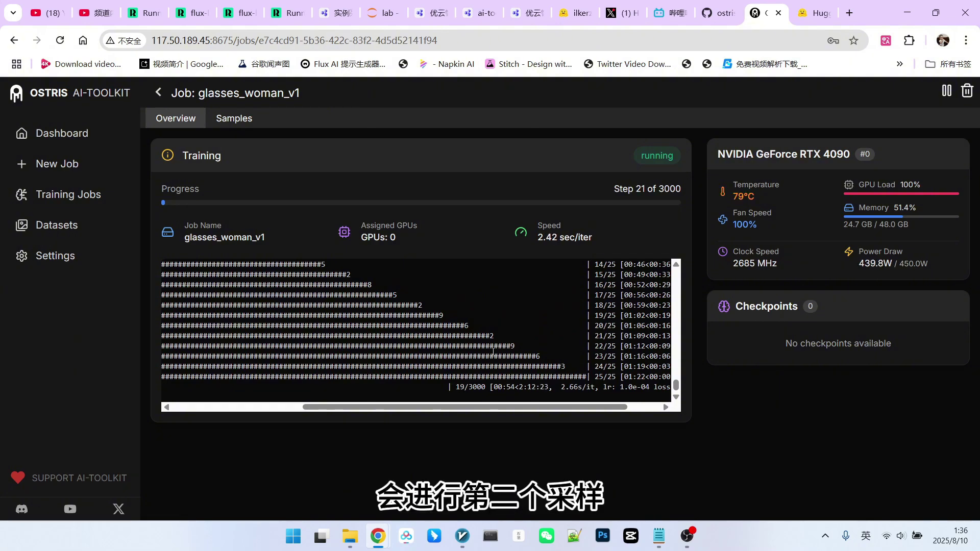
{"action": "left_click_drag", "start_coordinate": [500, 410], "coordinate": [346, 415]}
Step: Stop the running glasses_woman_v1 job and open the completed glasses_woman_wan2.1_lora job
{"action": "left_click", "coordinate": [946, 91]}
{"action": "left_click", "coordinate": [620, 335]}
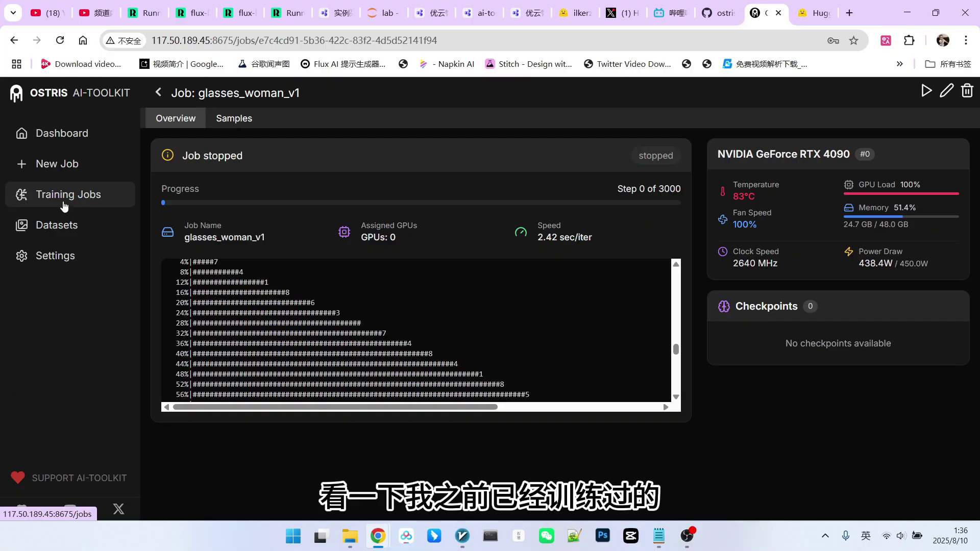
{"action": "left_click", "coordinate": [64, 206]}
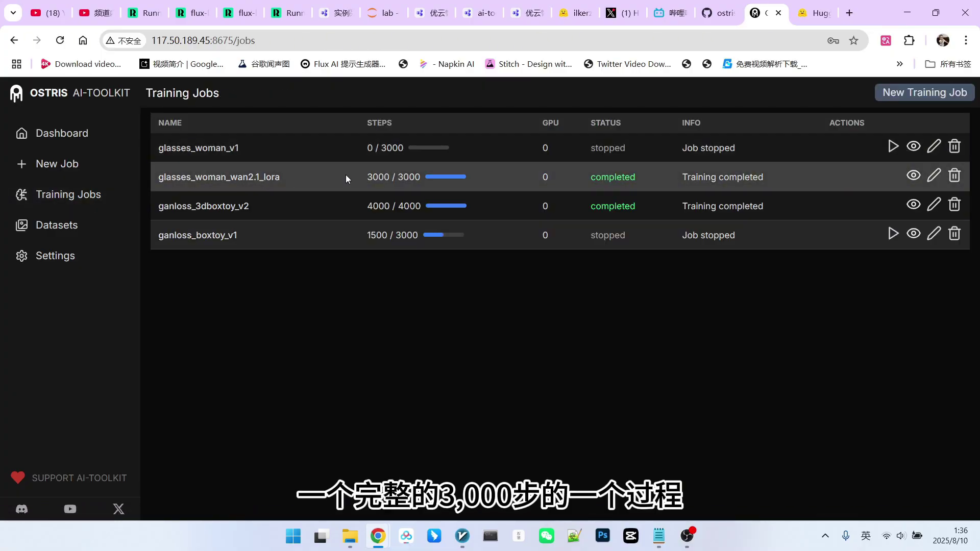
{"action": "left_click", "coordinate": [250, 179]}
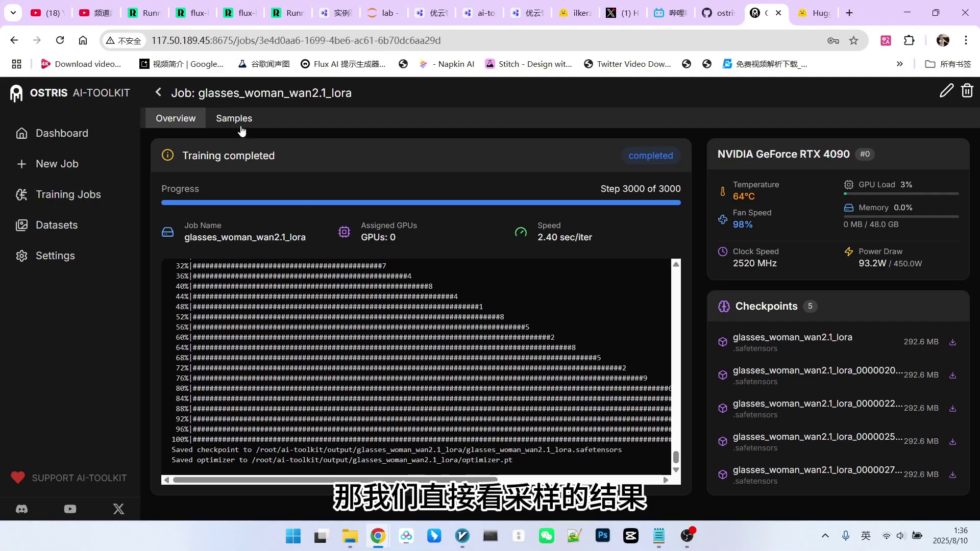
Step: Scroll through the glasses_woman_wan2.1_lora sample images, then reopen the job from Training Jobs
{"action": "left_click", "coordinate": [240, 125]}
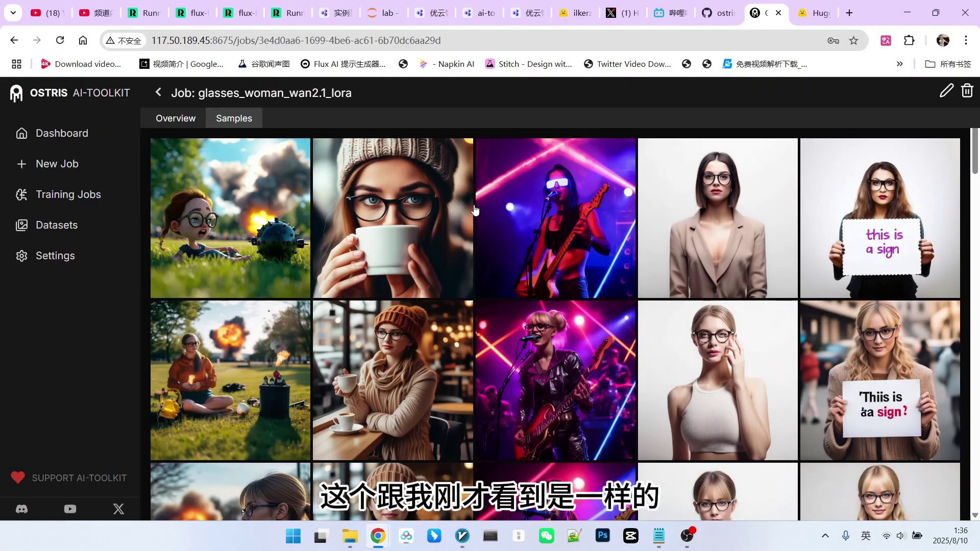
{"action": "scroll", "coordinate": [376, 314], "scroll_direction": "down", "scroll_amount": 1}
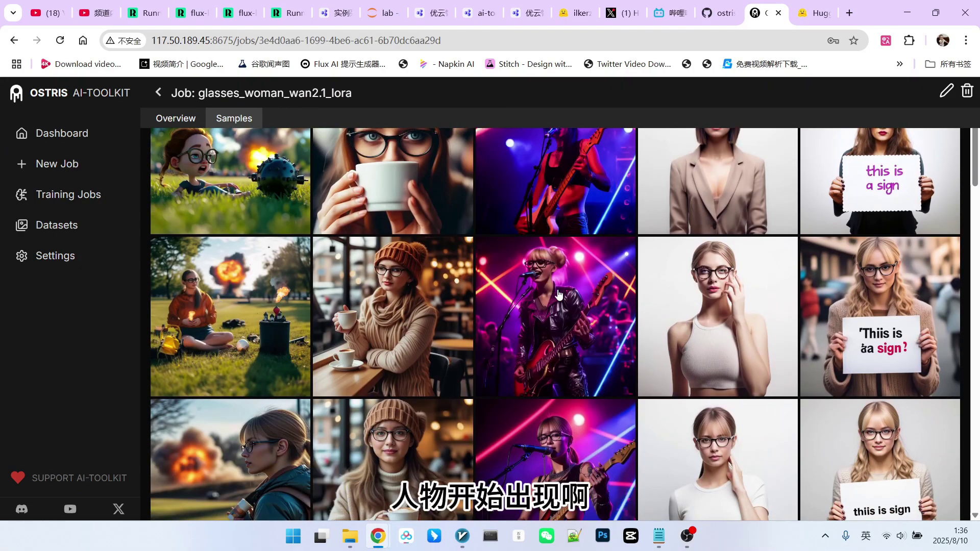
{"action": "scroll", "coordinate": [445, 334], "scroll_direction": "down", "scroll_amount": 2}
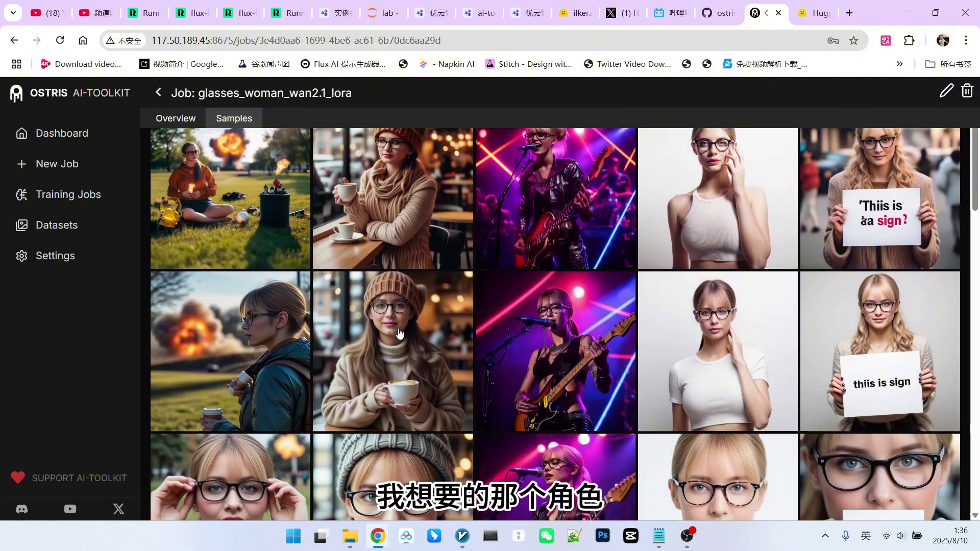
{"action": "scroll", "coordinate": [409, 331], "scroll_direction": "down", "scroll_amount": 3}
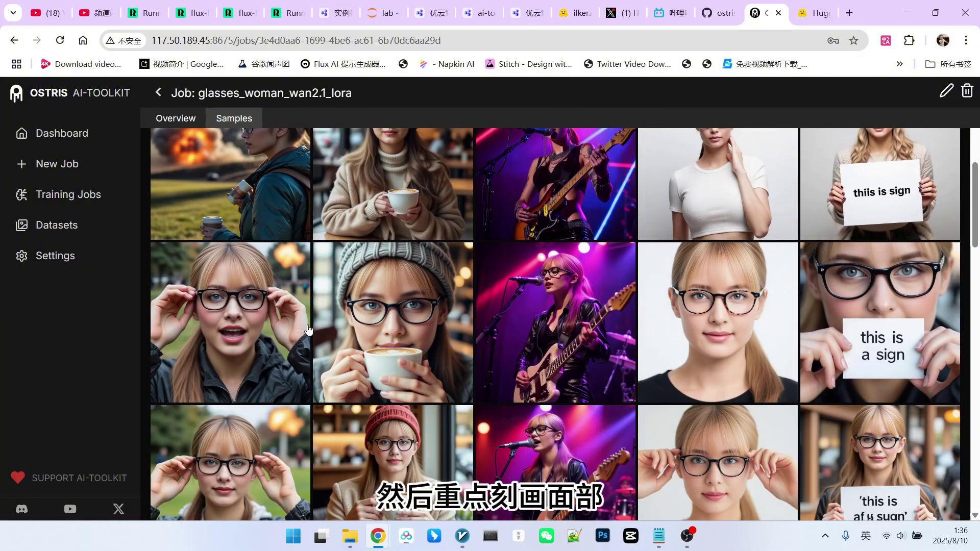
{"action": "scroll", "coordinate": [207, 264], "scroll_direction": "down", "scroll_amount": 6}
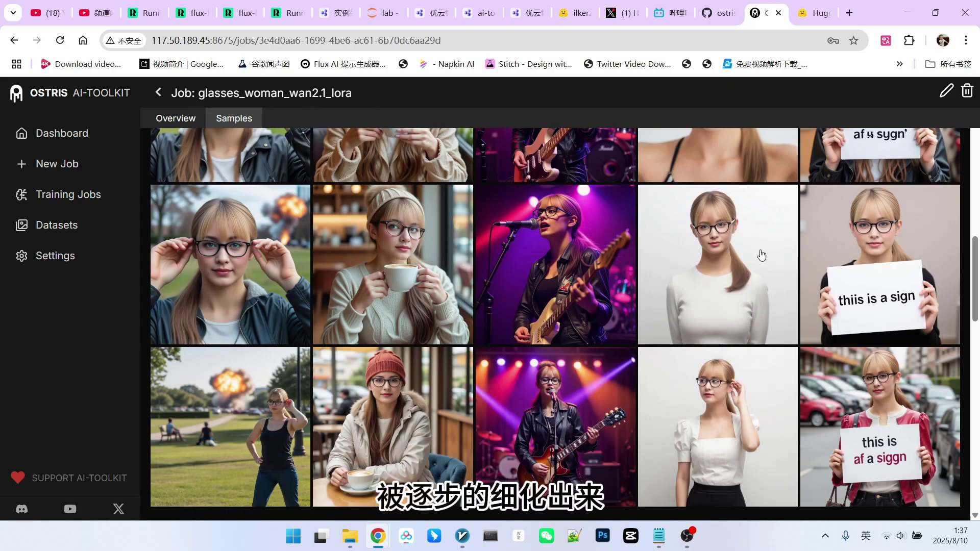
{"action": "scroll", "coordinate": [811, 265], "scroll_direction": "down", "scroll_amount": 13}
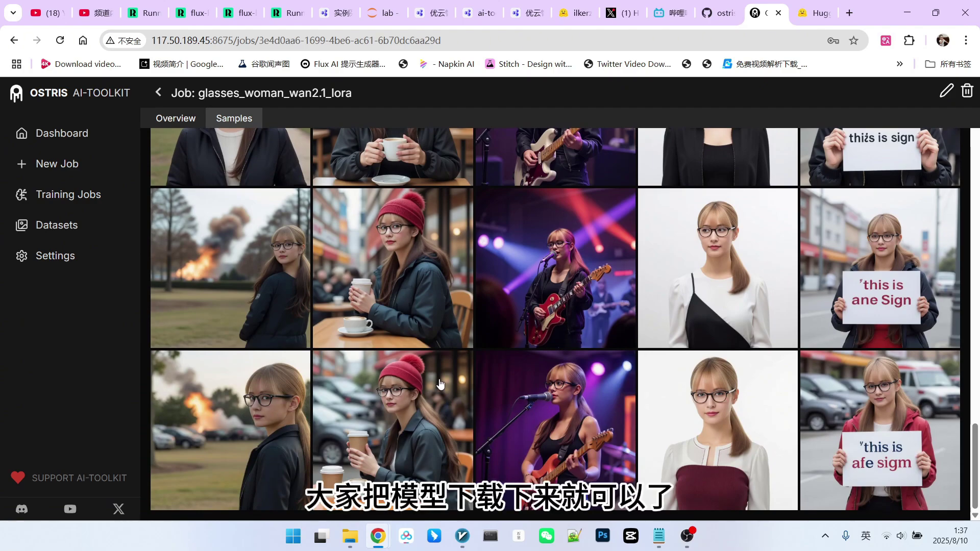
{"action": "scroll", "coordinate": [439, 388], "scroll_direction": "up", "scroll_amount": 5}
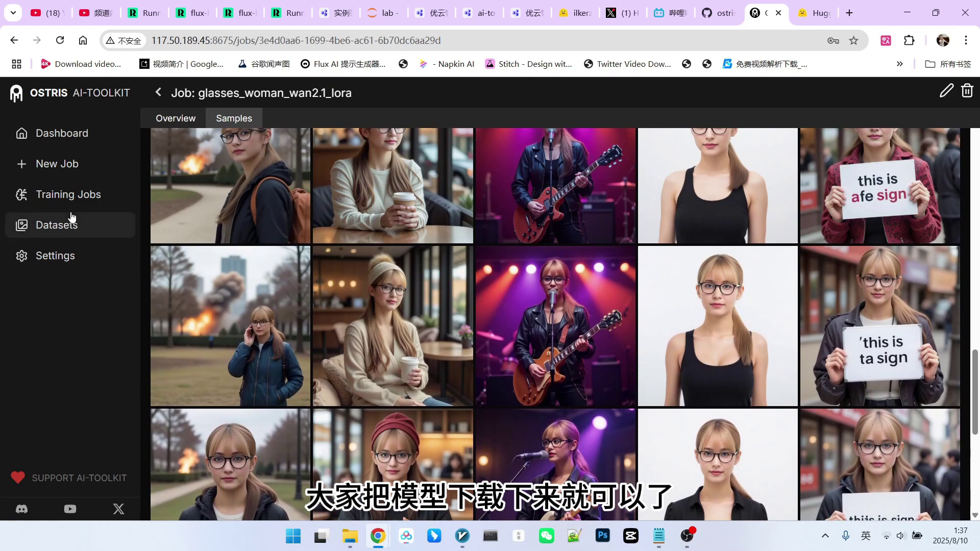
{"action": "left_click", "coordinate": [66, 194]}
{"action": "left_click", "coordinate": [253, 175]}
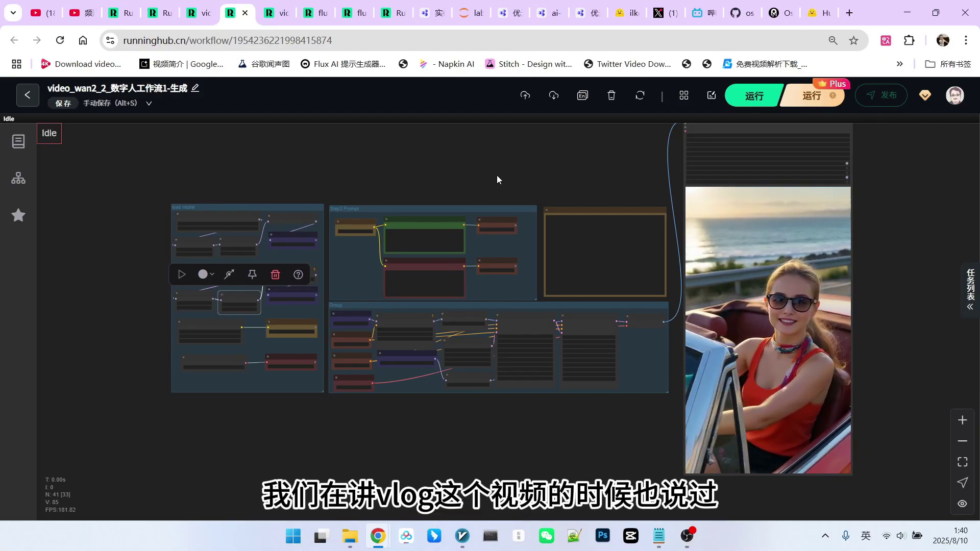
Step: Zoom the RunningHub canvas to inspect the sunglasses-wearing woman's convertible video
{"action": "scroll", "coordinate": [681, 306], "scroll_direction": "up", "scroll_amount": 8}
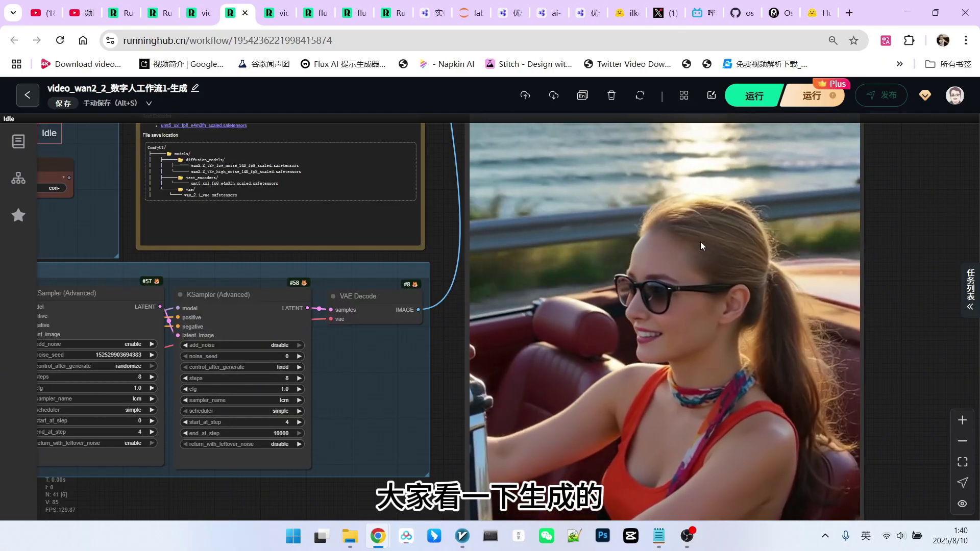
{"action": "scroll", "coordinate": [725, 283], "scroll_direction": "down", "scroll_amount": 8}
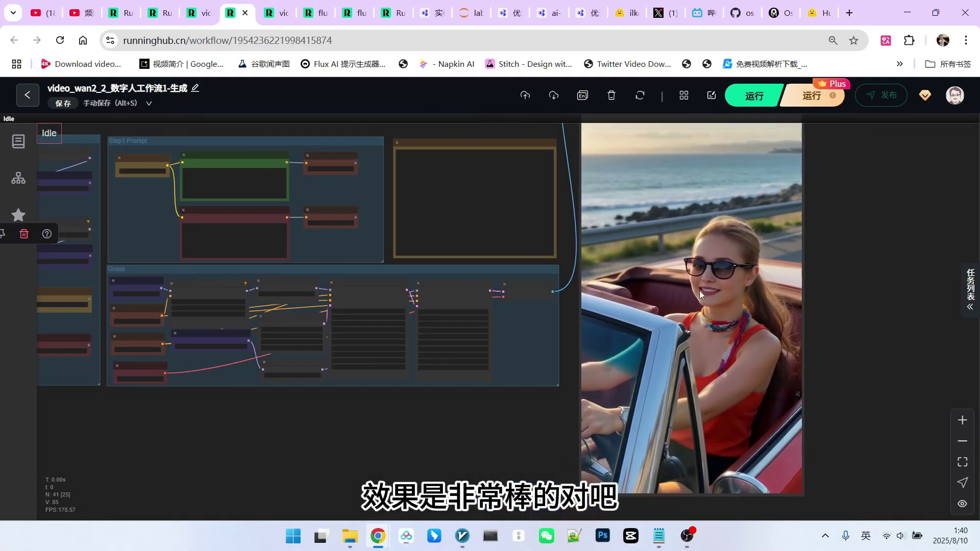
{"action": "scroll", "coordinate": [477, 167], "scroll_direction": "up", "scroll_amount": 2}
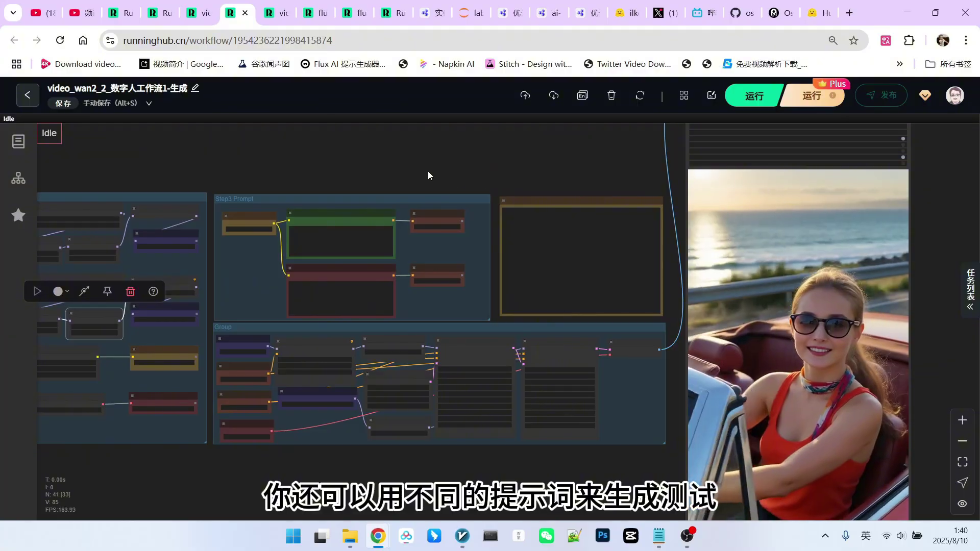
{"action": "scroll", "coordinate": [496, 188], "scroll_direction": "down", "scroll_amount": 3}
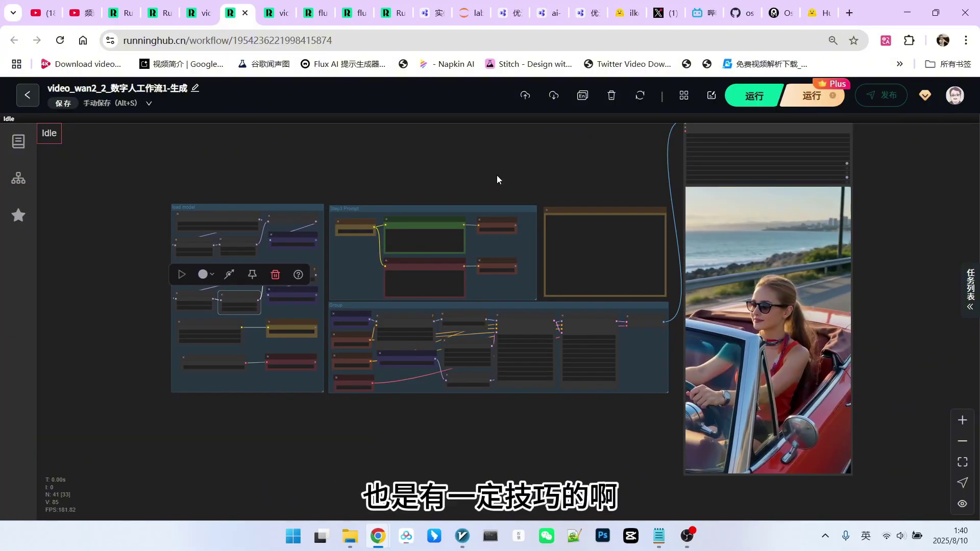